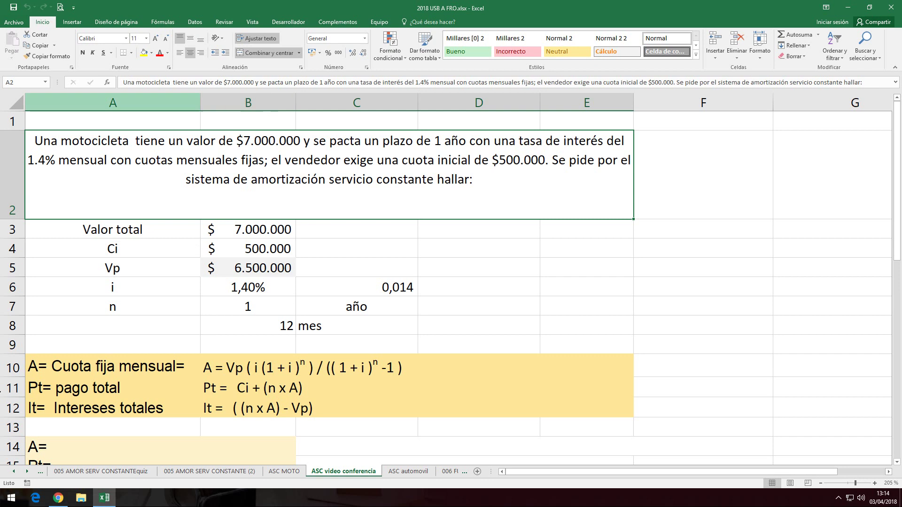
Review the quantities to find in A10:A12 and the total value, initial payment and present value rows of the motorcycle problem.
click(116, 365)
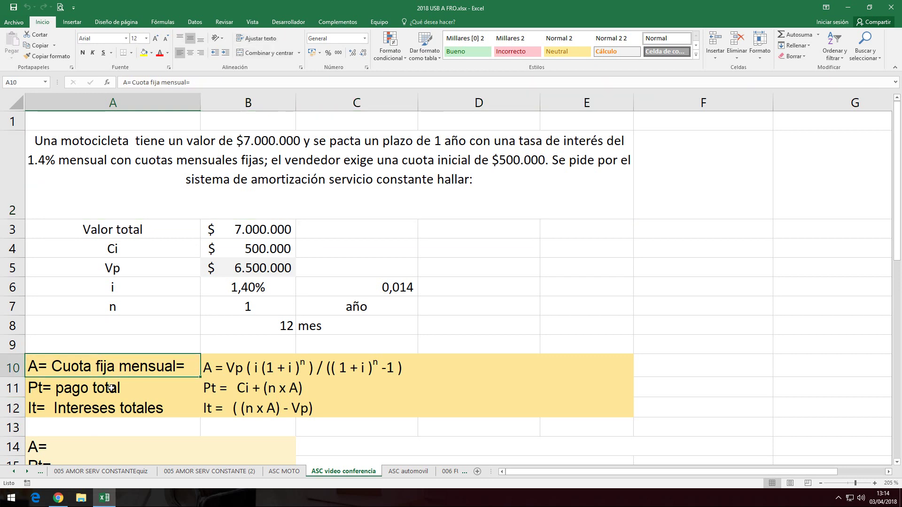
click(111, 387)
click(126, 408)
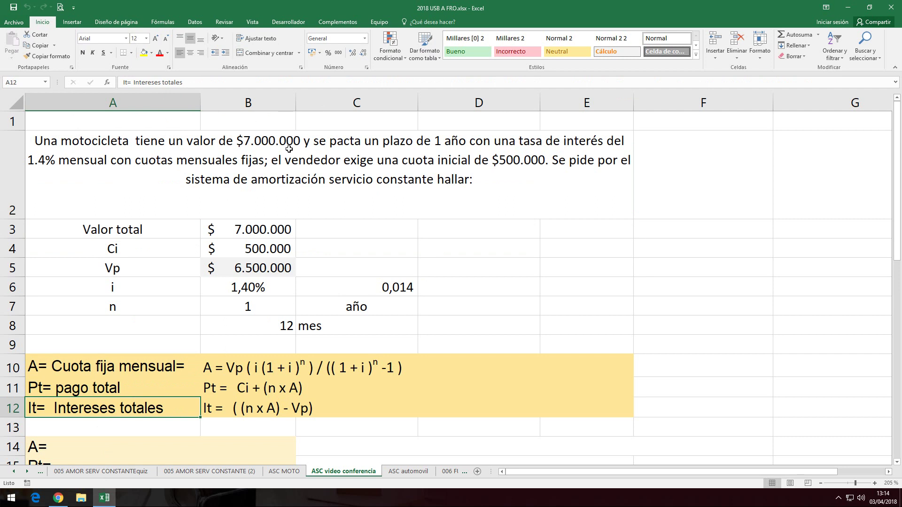
drag(102, 230, 273, 230)
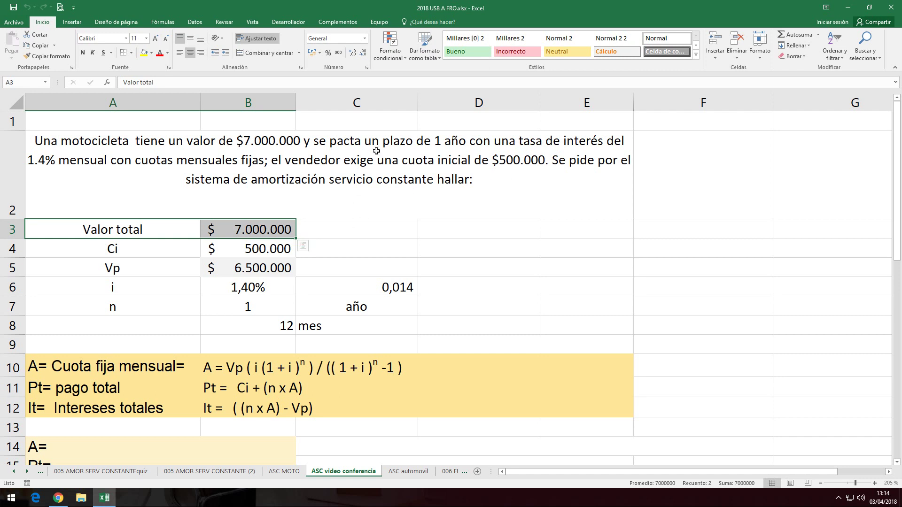
click(148, 256)
drag(182, 251, 247, 250)
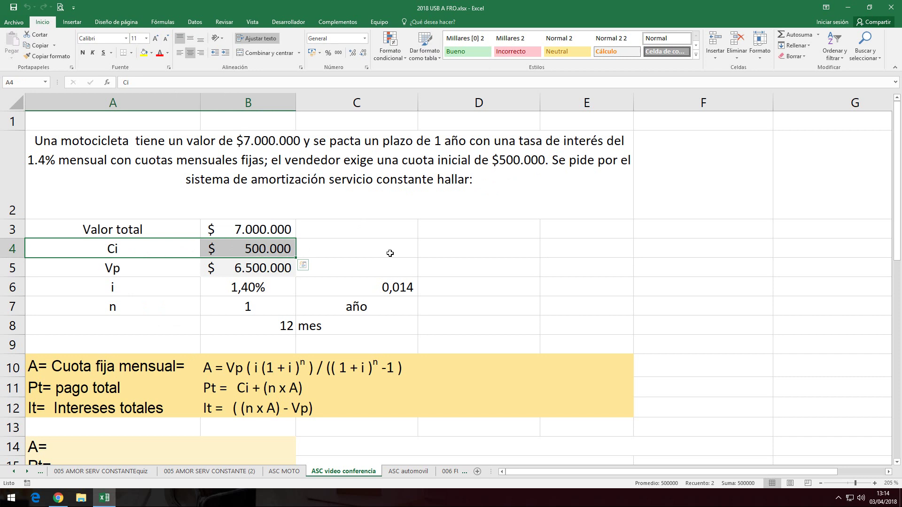
click(337, 271)
click(123, 273)
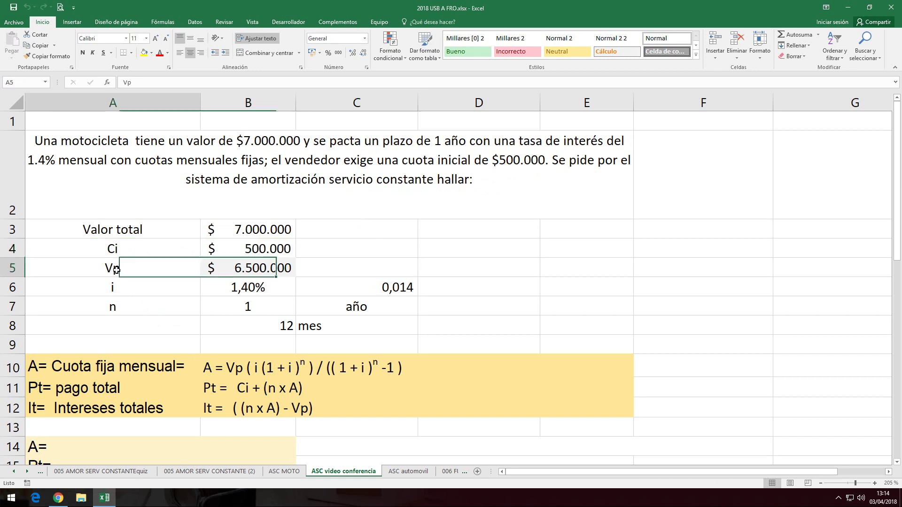
Label the present value row by entering "deuda o valor presente" in cell C5.
click(333, 272)
text(dE)
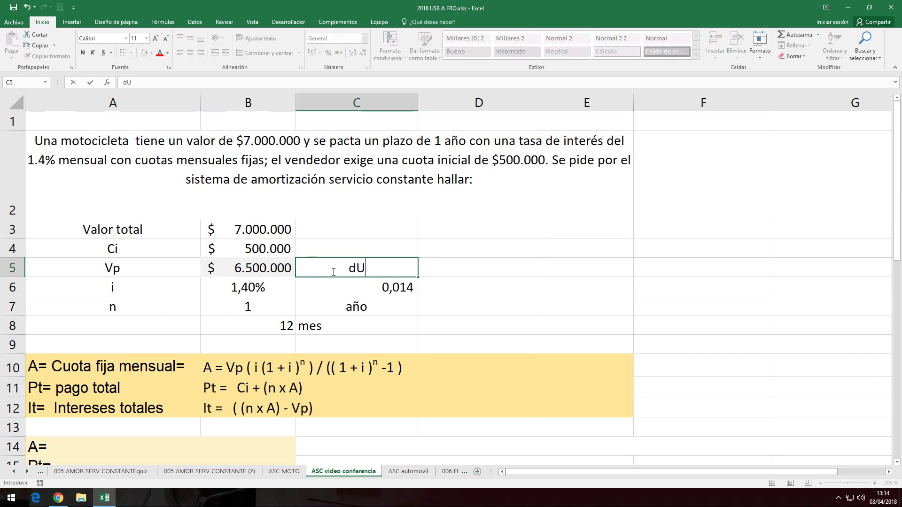
key(BackSpace)
text(deuda )
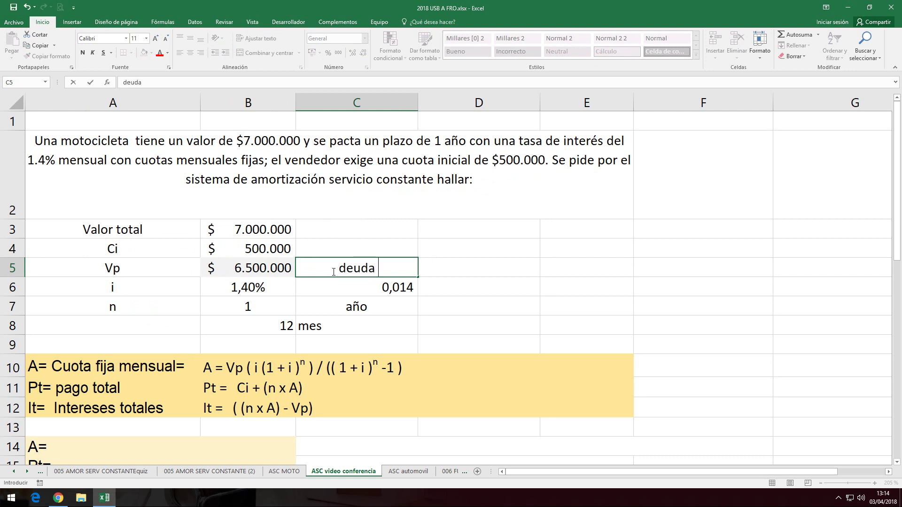
text(o valor presente)
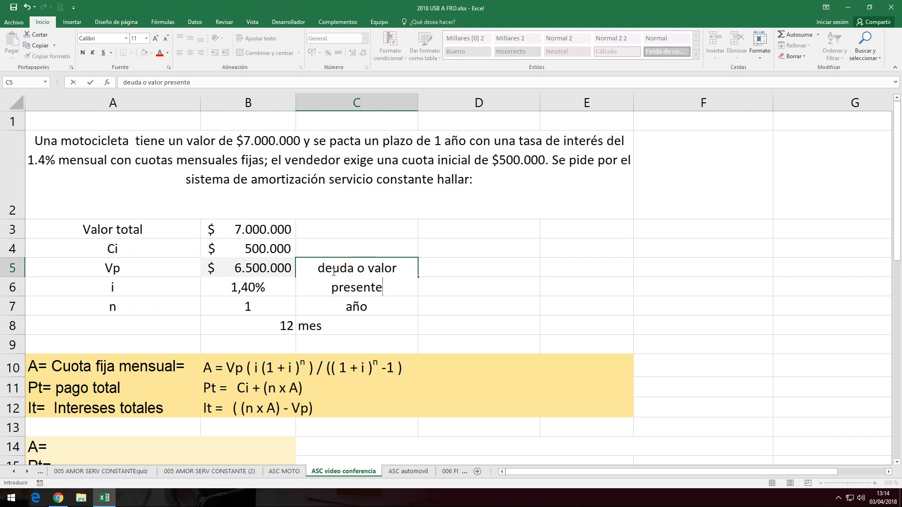
key(Return)
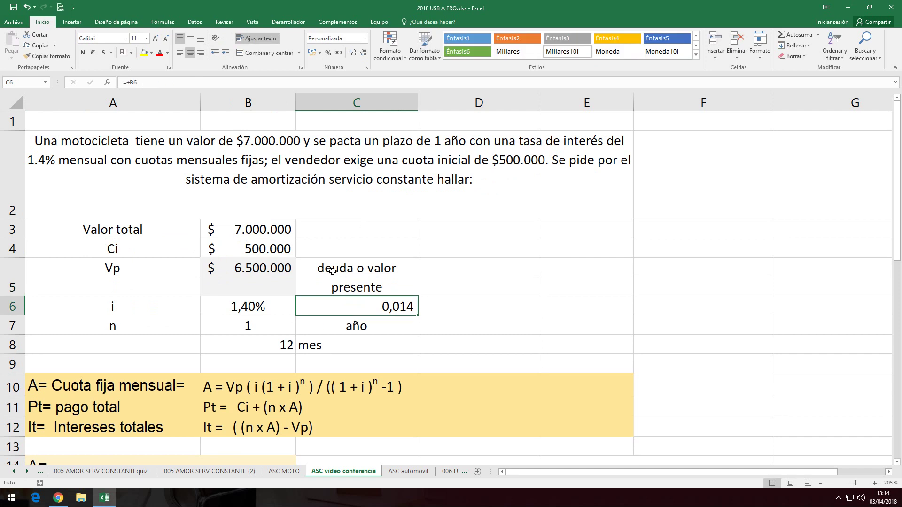
click(333, 271)
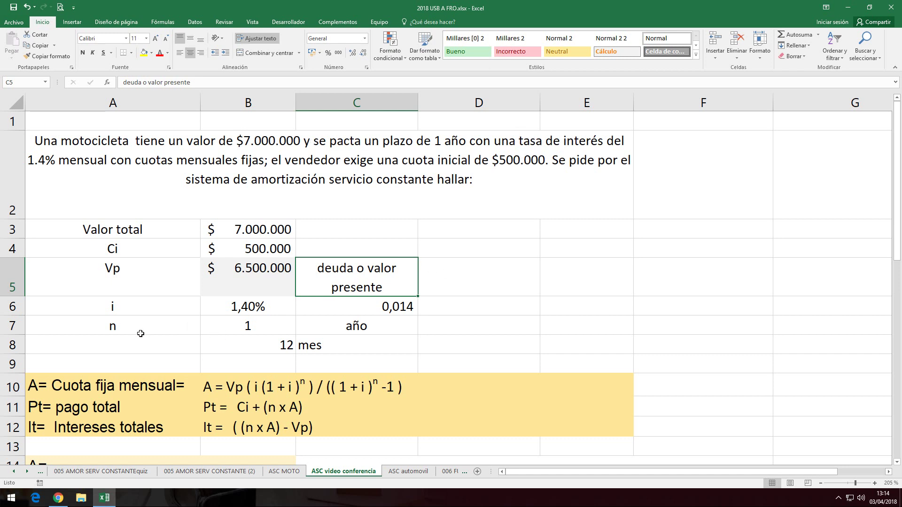
Review the term row n and the interest rate row i, including the decimal rate in C6.
drag(285, 329, 141, 325)
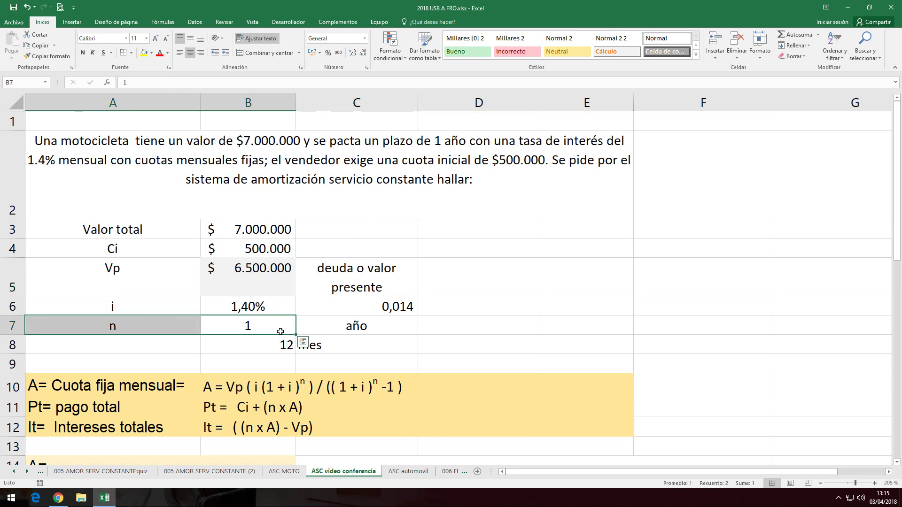
drag(330, 327, 141, 326)
click(518, 309)
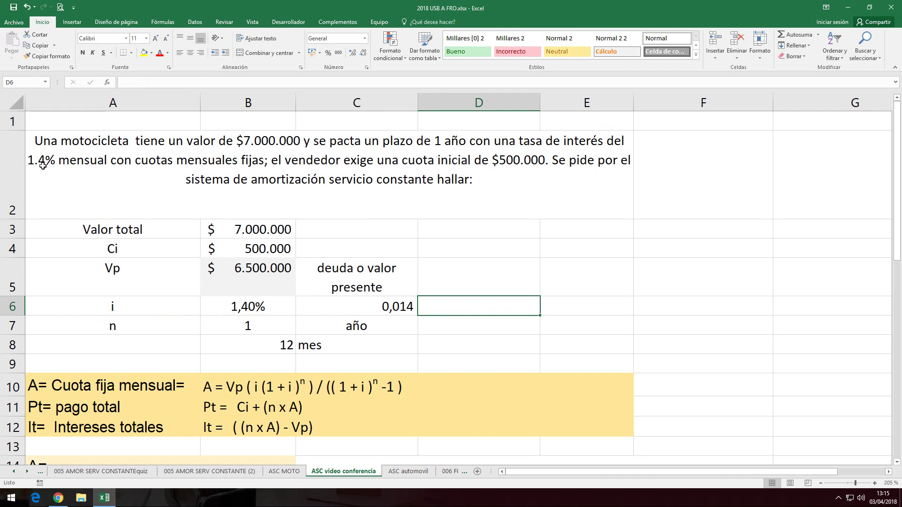
drag(97, 308, 232, 308)
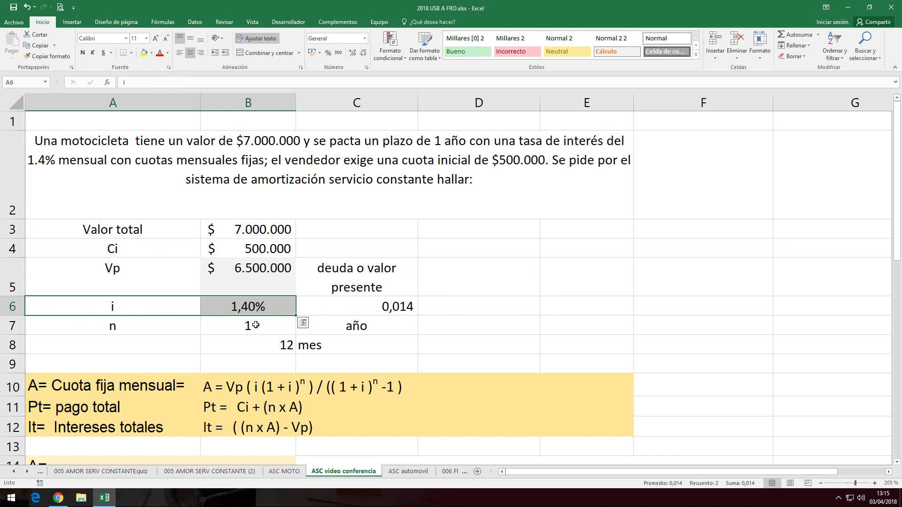
click(395, 301)
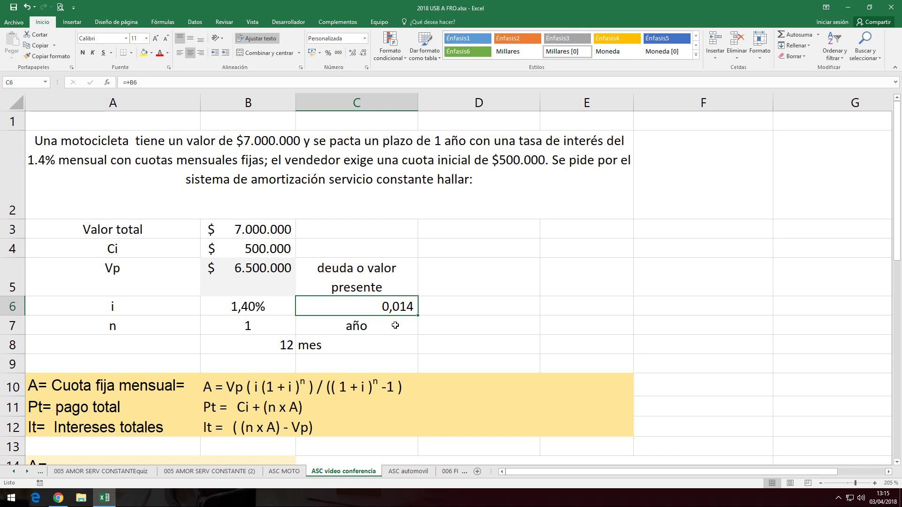
Calculate the monthly rate as a decimal in cell E5 with the formula =1,4/100.
click(612, 278)
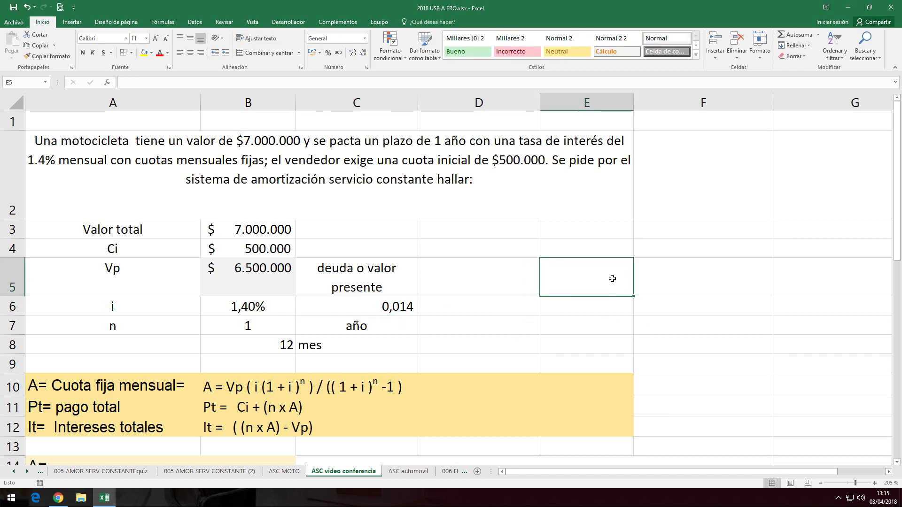
text(=1,4)
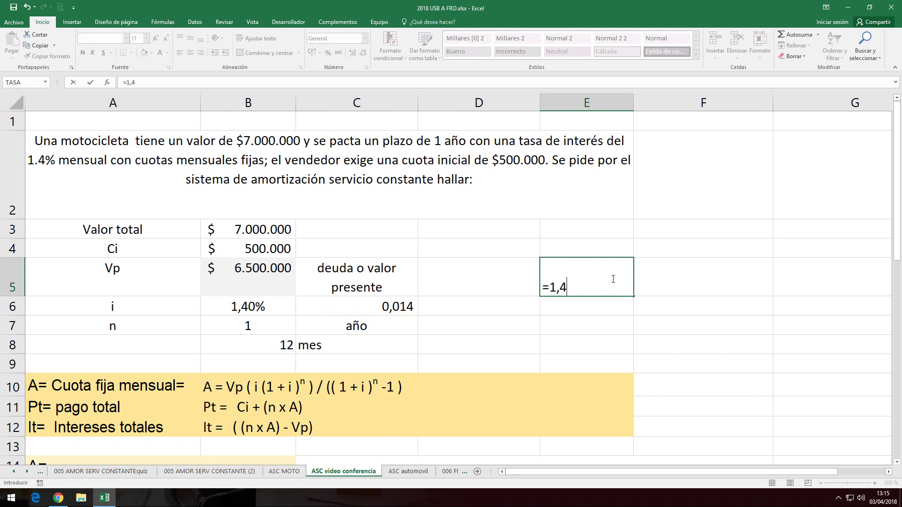
text(/100)
key(Return)
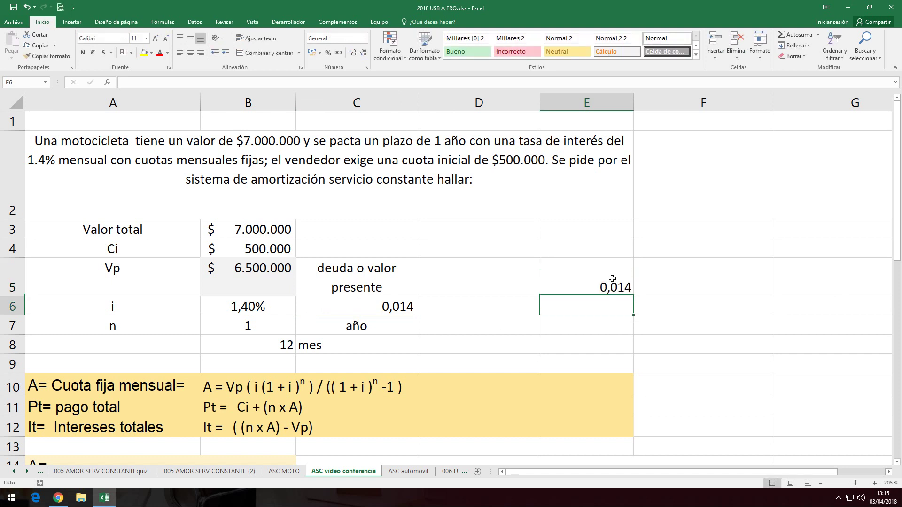
click(612, 278)
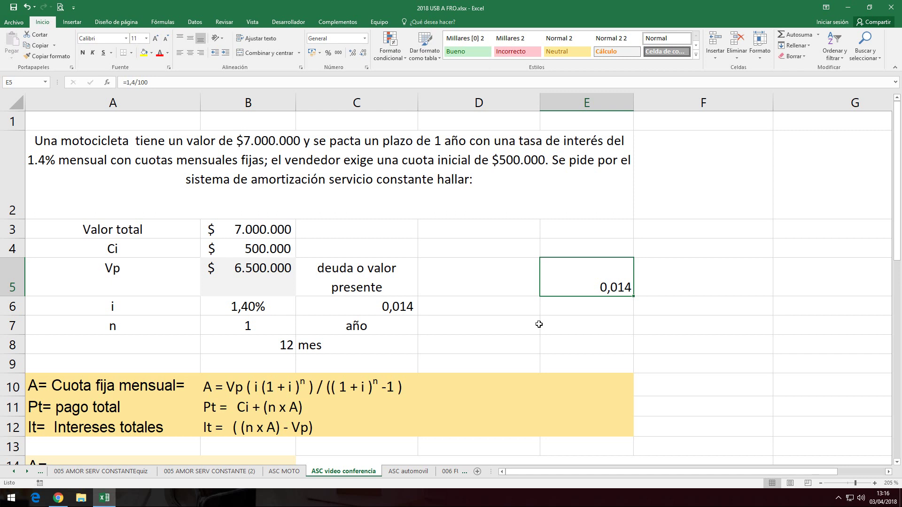
Compare the trial rate calculation with C6 and delete it from cell E5.
click(569, 307)
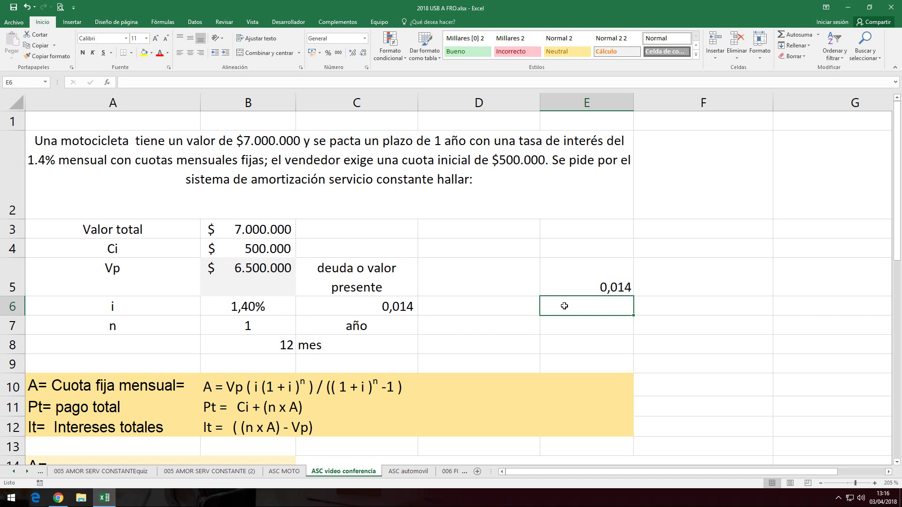
click(391, 304)
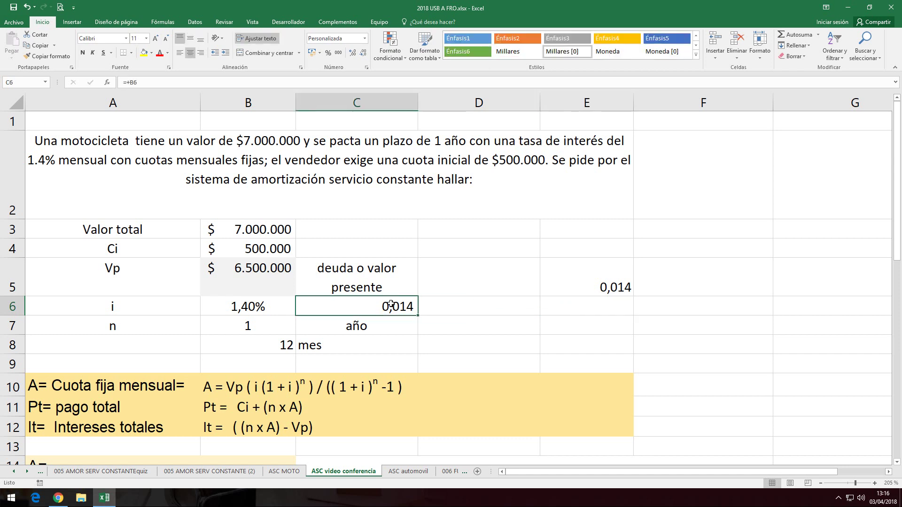
click(609, 285)
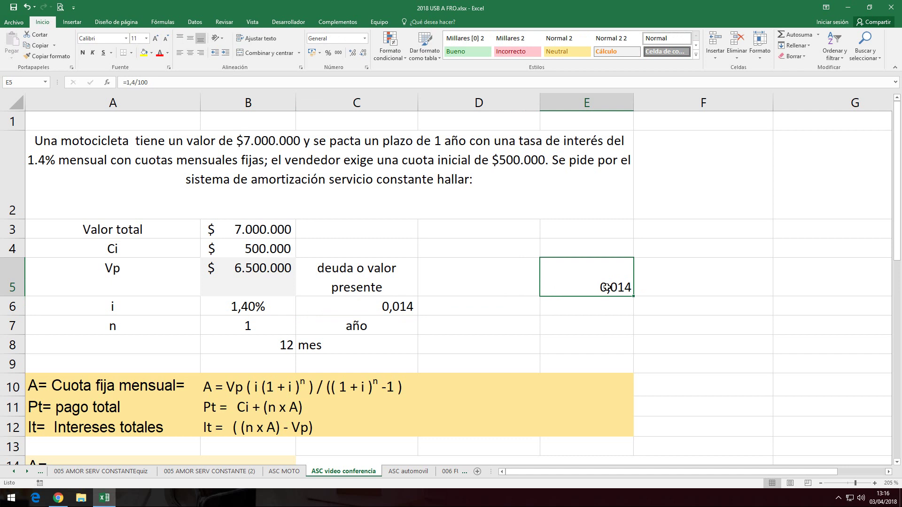
key(Delete)
Re-enter the formula in cell C6 as +B6 to reference the interest rate.
click(376, 306)
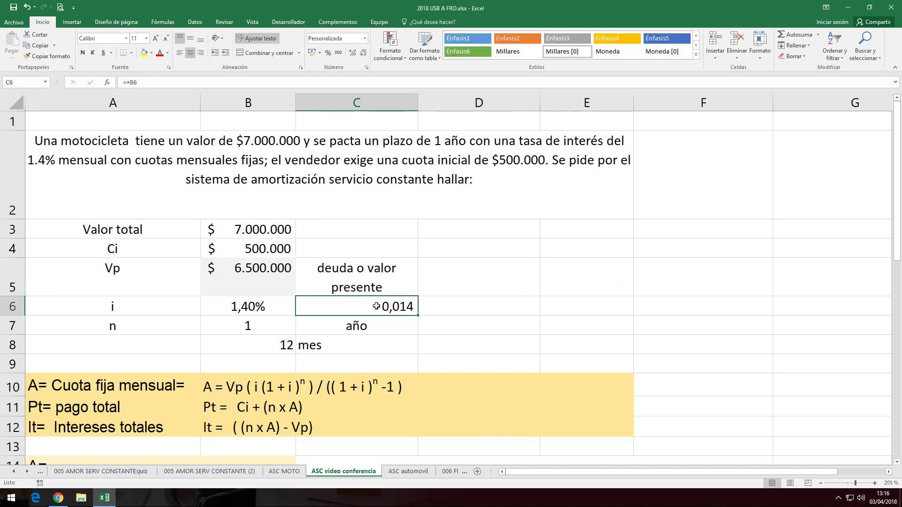
double_click(377, 306)
key(Escape)
key(BackSpace)
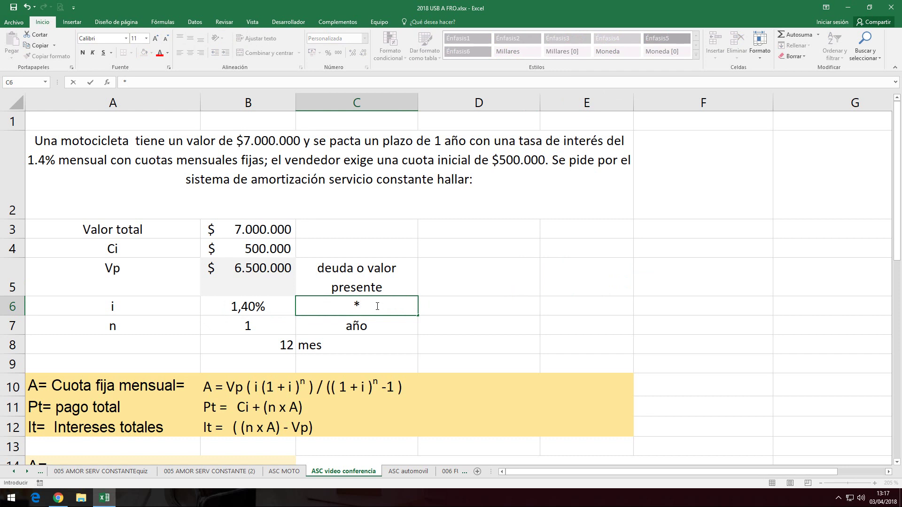
text(+B6)
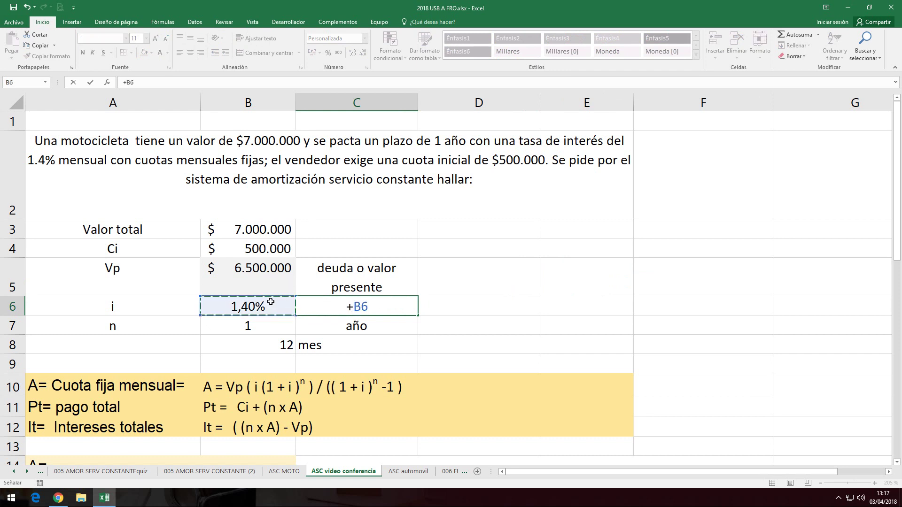
key(Return)
key(Up)
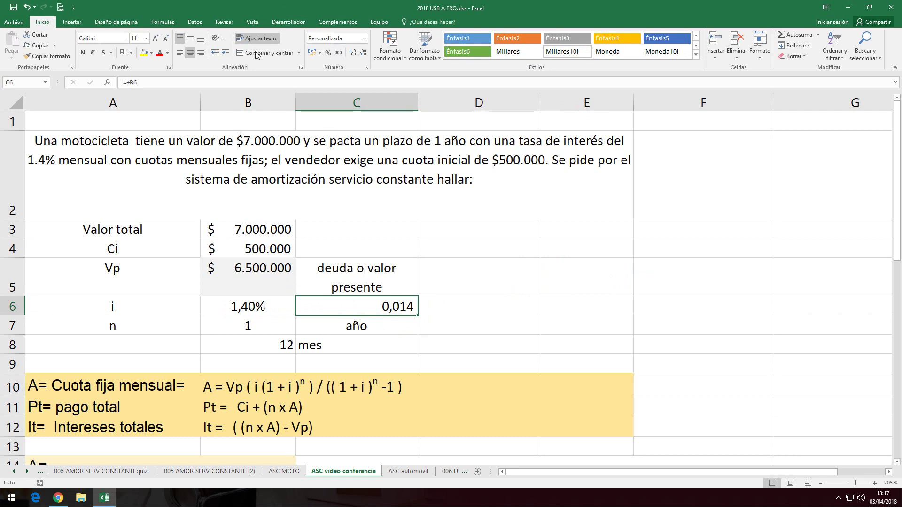
Try different number formats on C6, ending with a percentage with two decimals.
click(353, 56)
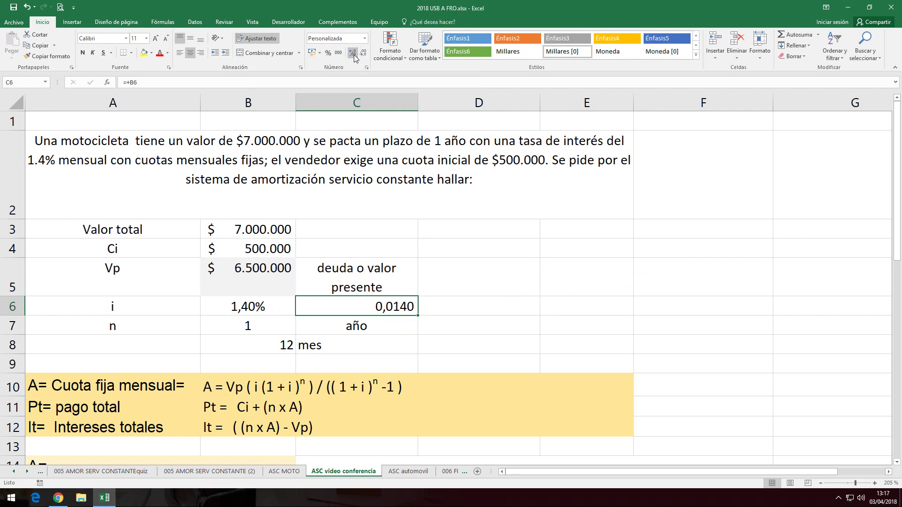
click(363, 53)
click(339, 53)
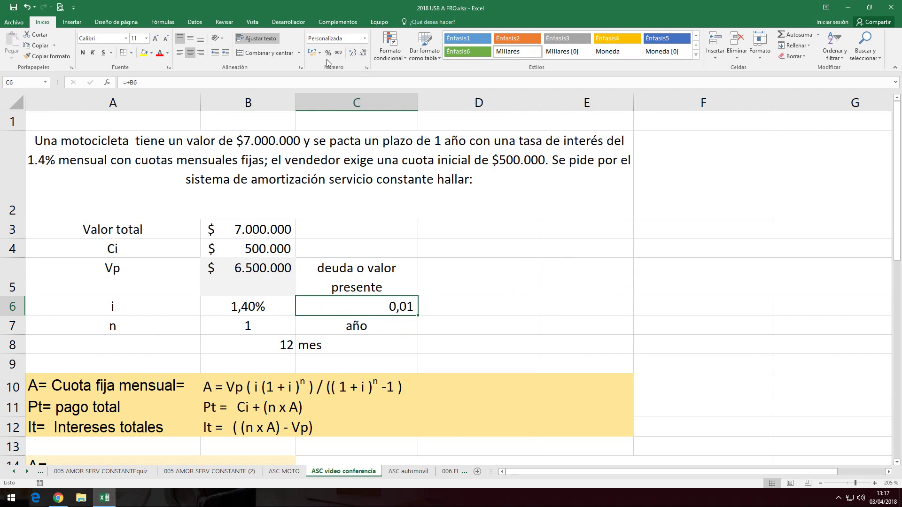
click(328, 53)
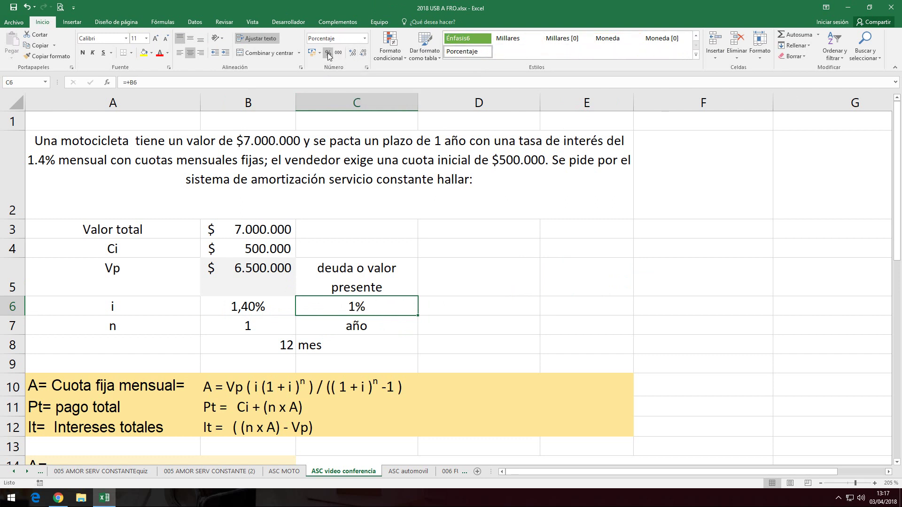
click(353, 52)
click(352, 52)
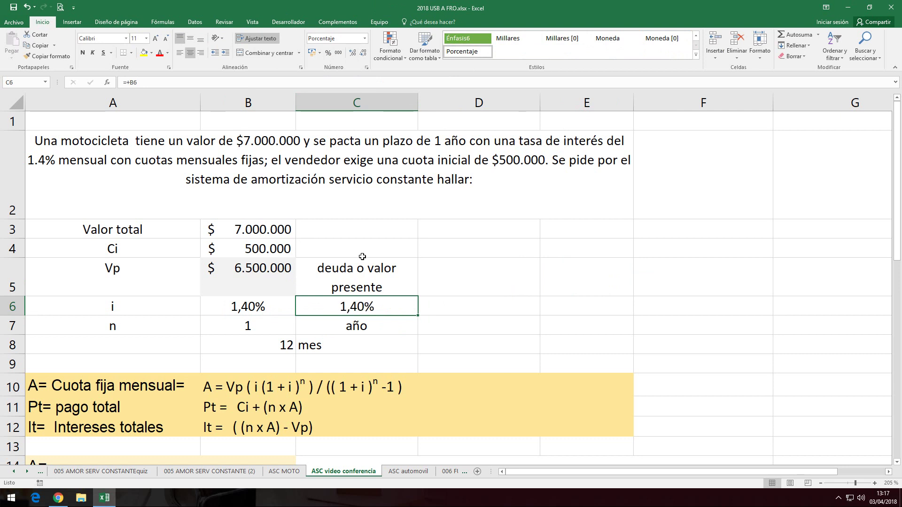
Format the rate in C6 with the thousands (Millares) style and three decimals.
click(340, 54)
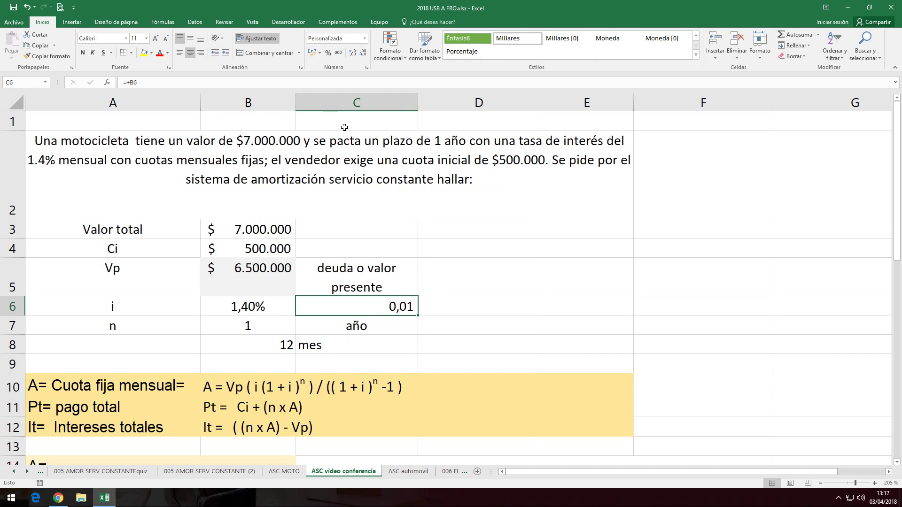
click(352, 53)
click(352, 53)
click(363, 53)
Enter the period unit "mes" in cell D6 beside the decimal rate.
click(437, 306)
text(mes)
key(Tab)
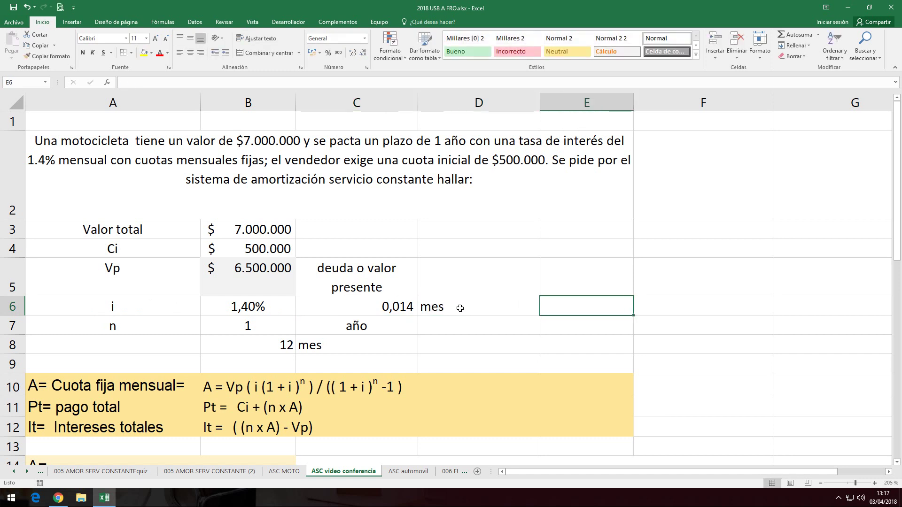
Calculate half of the interest rate in cell E6 with the formula =B6/2.
text(=)
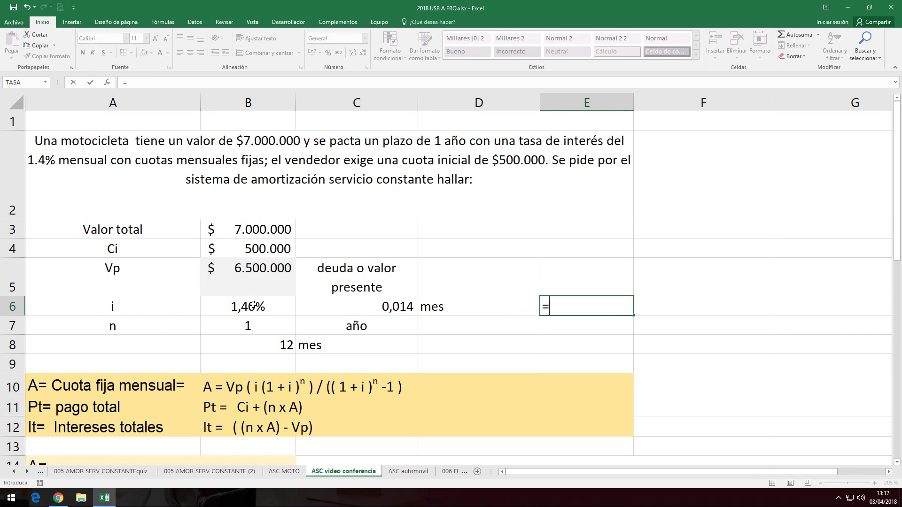
click(252, 307)
text(/2)
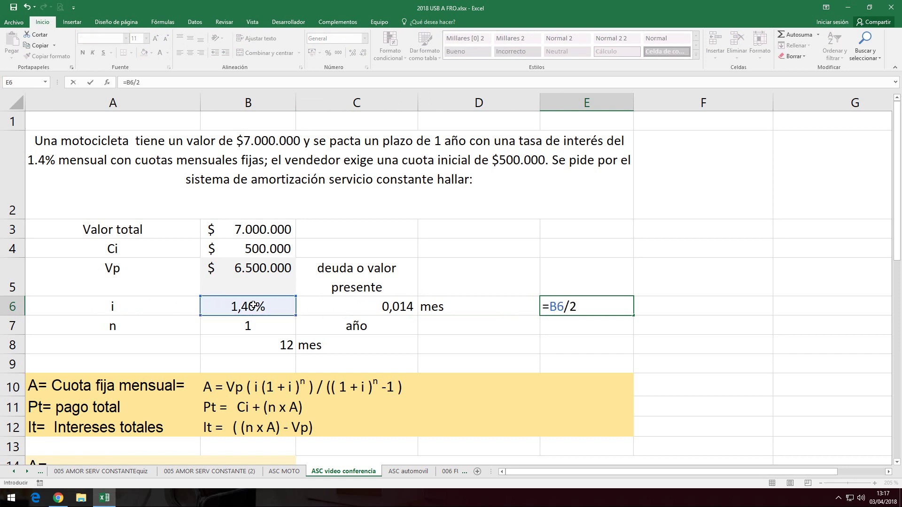
key(Return)
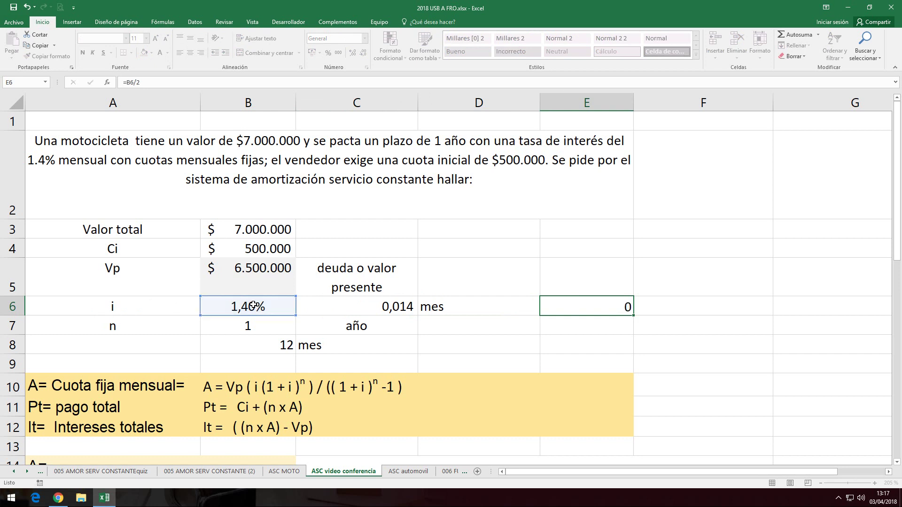
key(Left)
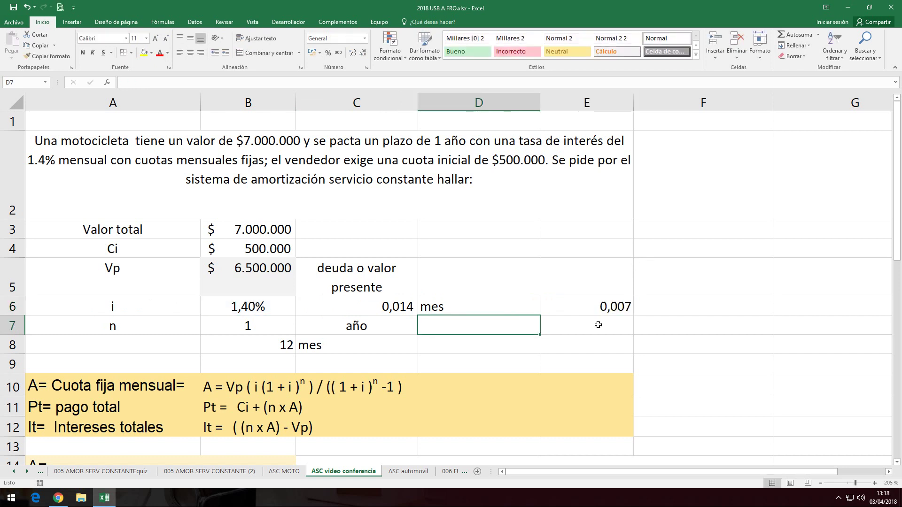
Try number formats on E6: five decimals, a percentage with two decimals, and the thousands (Millares) style with five decimals.
click(589, 311)
click(354, 53)
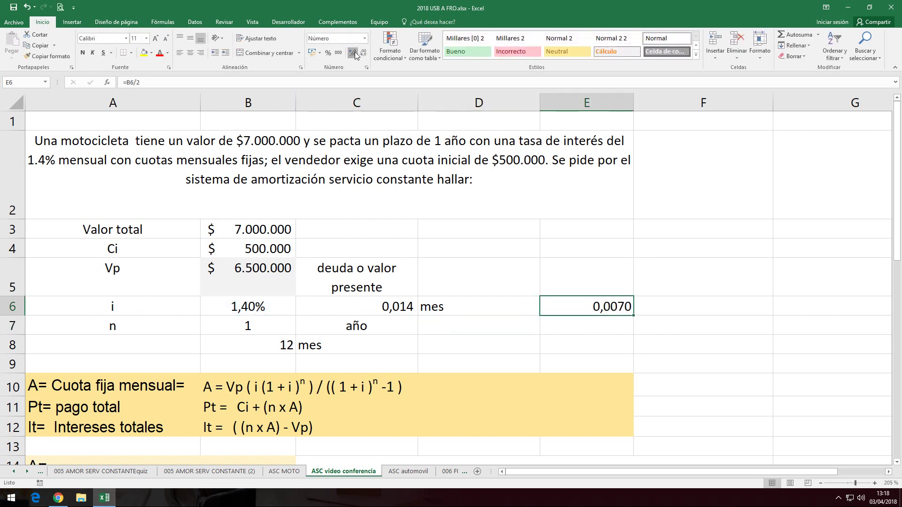
click(354, 53)
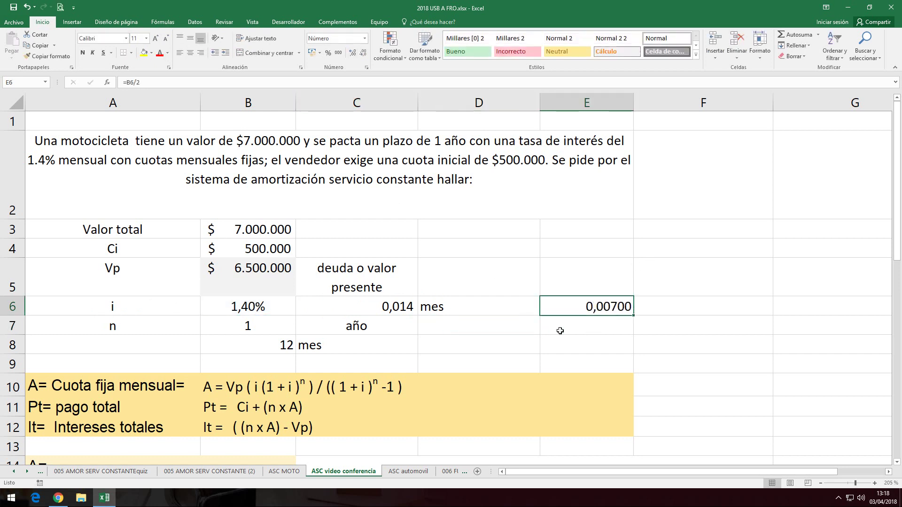
click(328, 53)
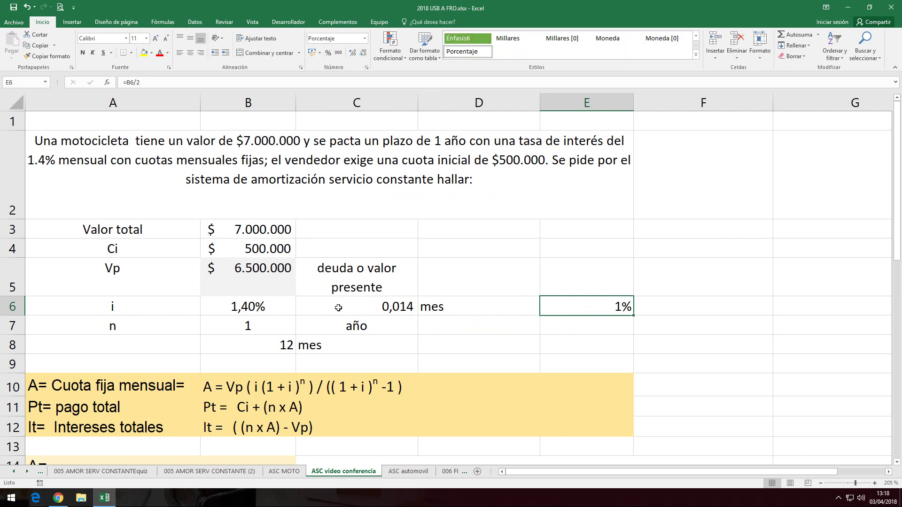
click(353, 53)
click(354, 53)
click(338, 53)
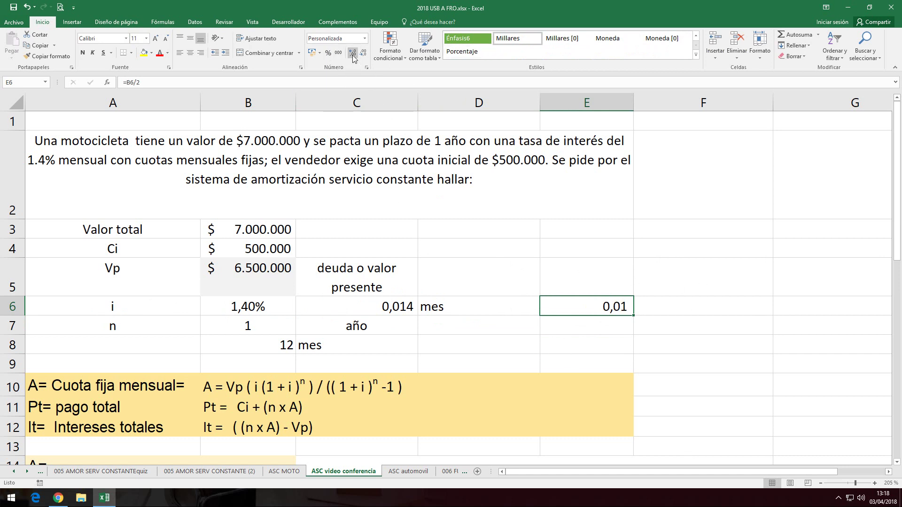
click(354, 53)
click(354, 53)
click(354, 53)
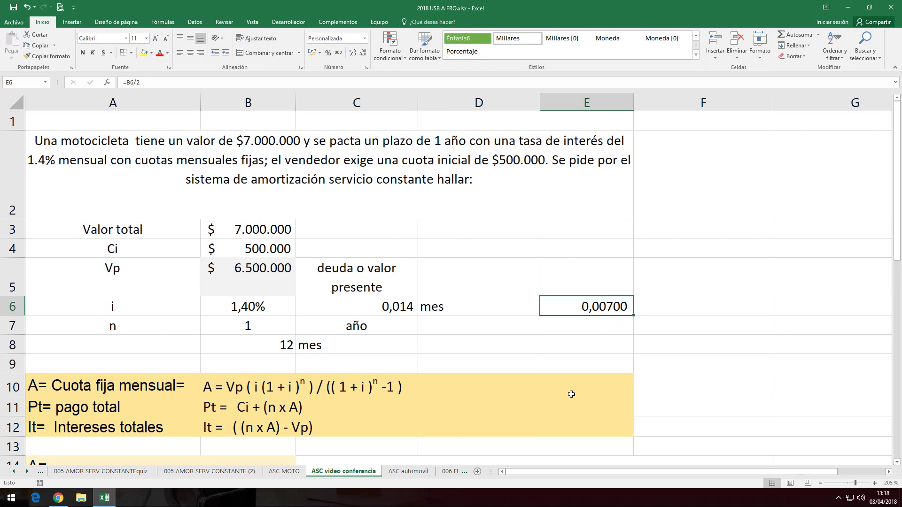
Clear the half-rate calculation from cell E6.
key(BackSpace)
key(Return)
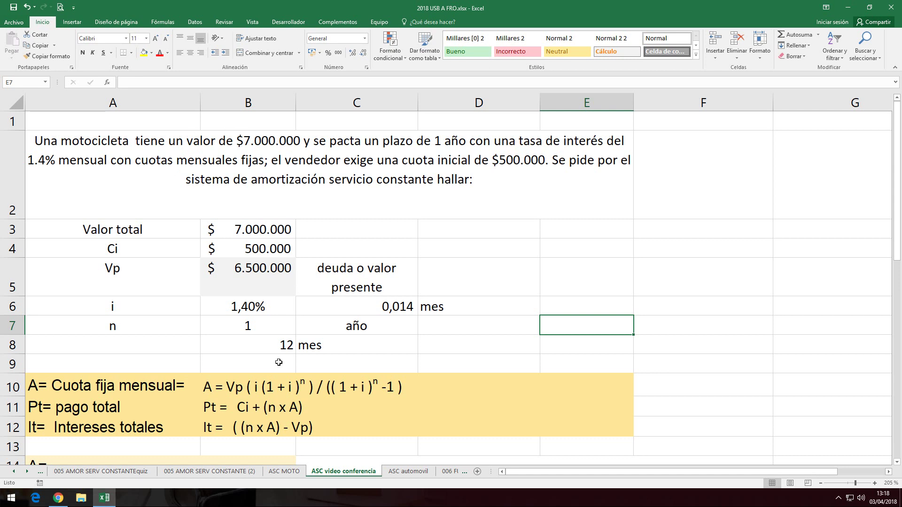
Review the term n in rows 7 and 8 and the fixed monthly payment label in A10.
click(246, 328)
drag(129, 325, 316, 331)
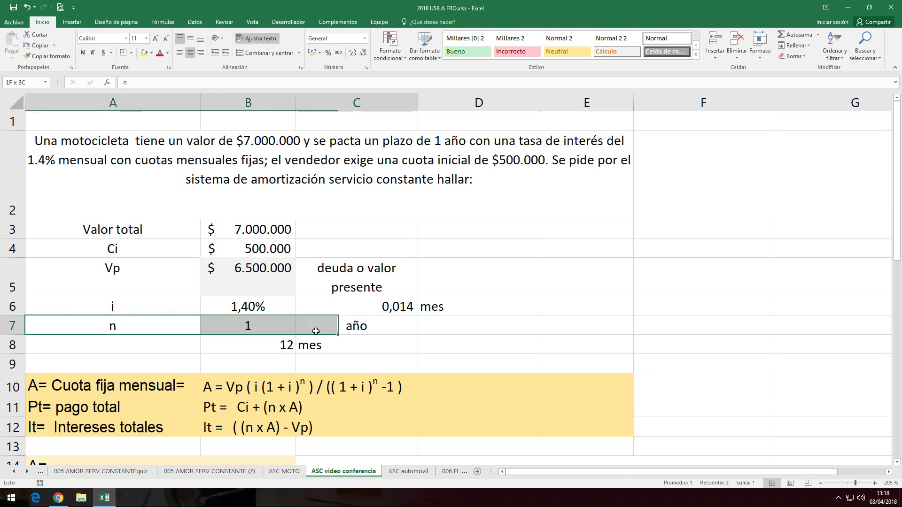
click(142, 349)
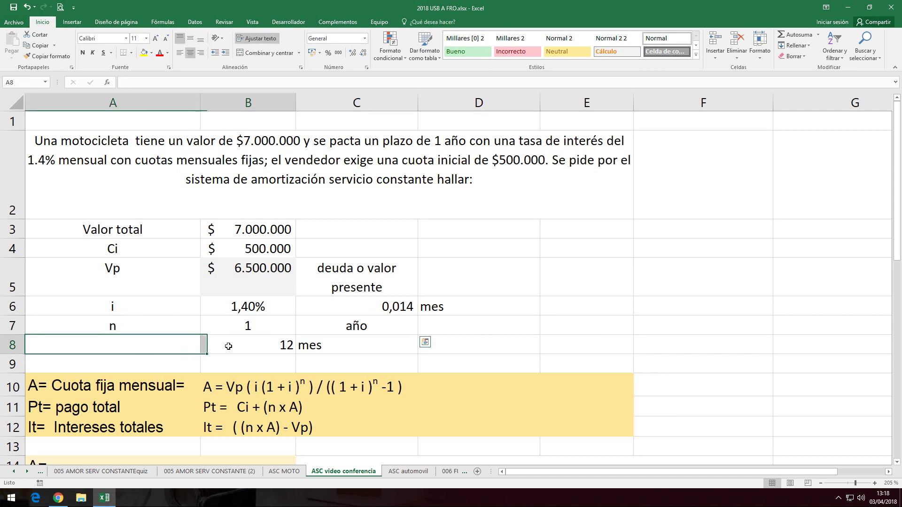
drag(228, 346, 368, 347)
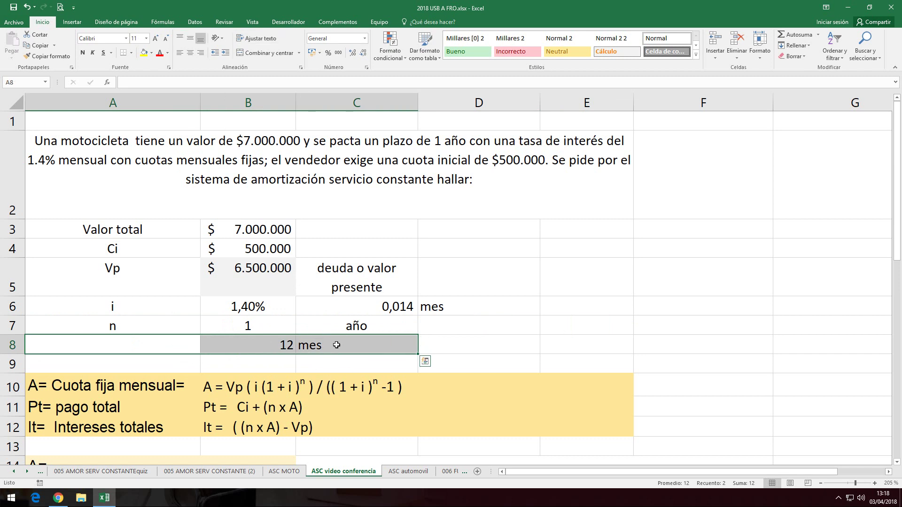
scroll(321, 384, down, 1)
scroll(322, 384, up, 1)
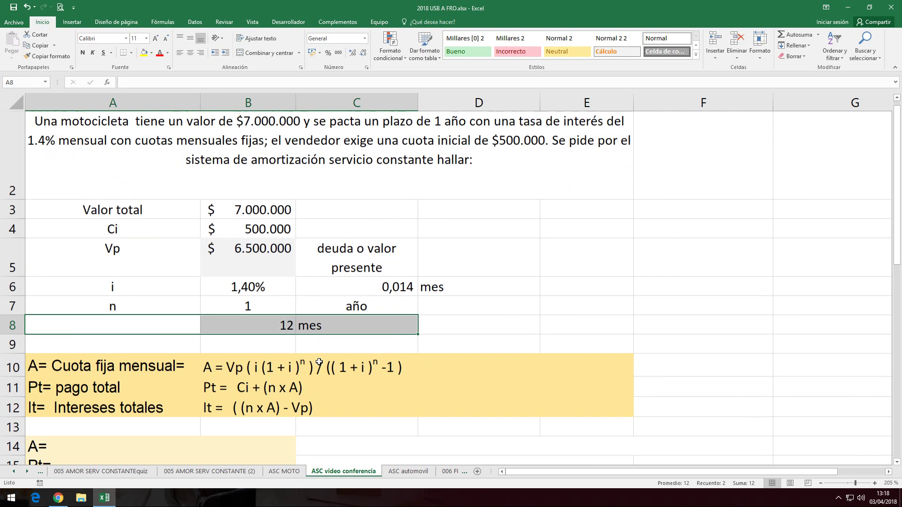
click(125, 387)
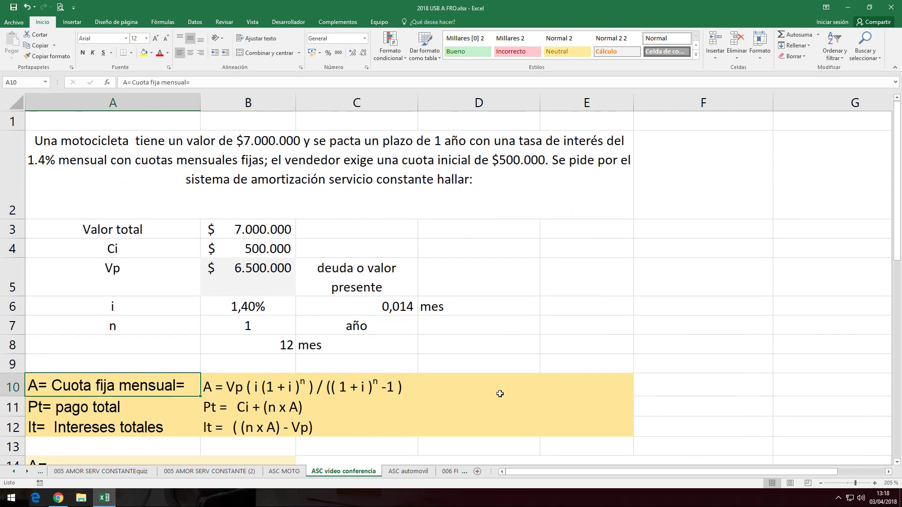
Set the font colour of the monthly payment cell B14 to automatic so its result is readable.
scroll(511, 373, down, 1)
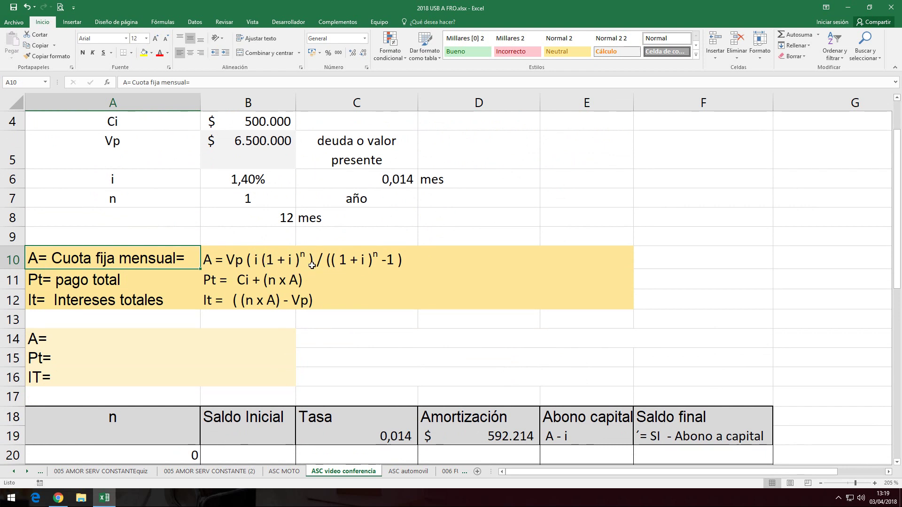
click(254, 319)
click(247, 339)
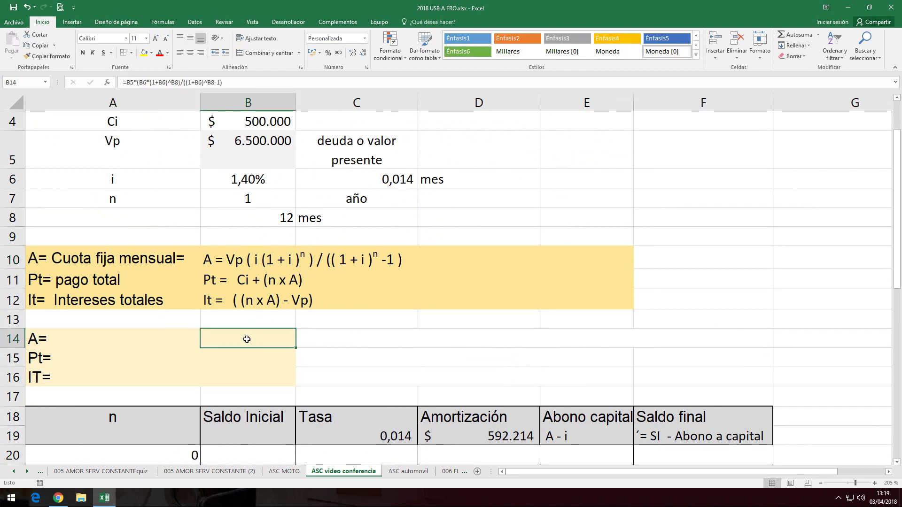
click(168, 55)
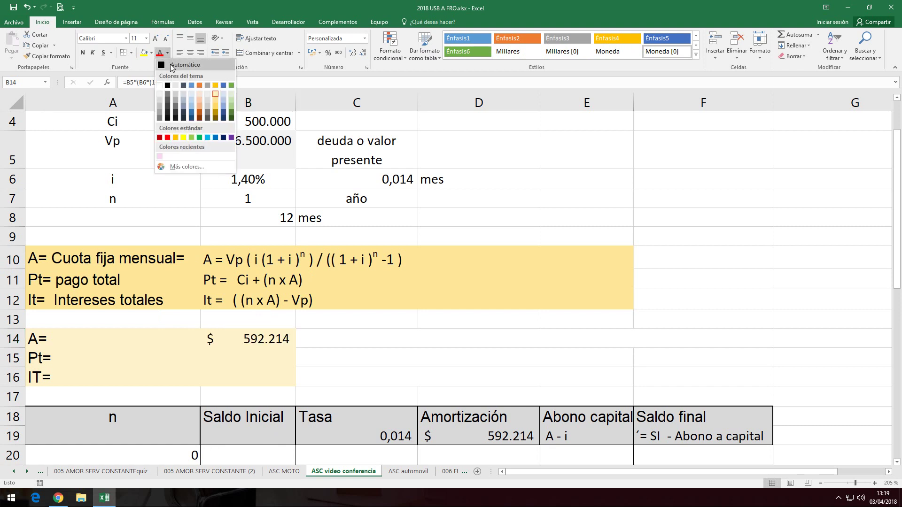
click(170, 64)
Set the font colour of C14 to automatic to reveal the monthly payment formula with its values substituted.
click(337, 336)
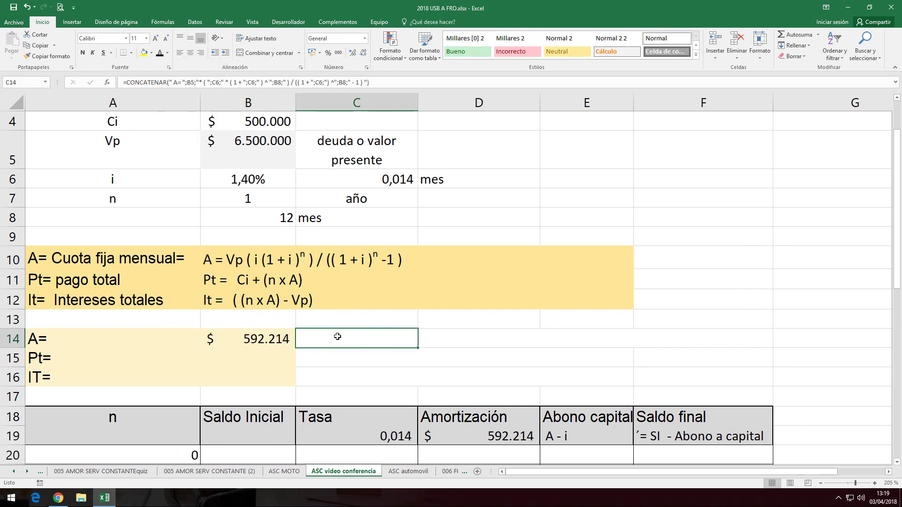
text(0)
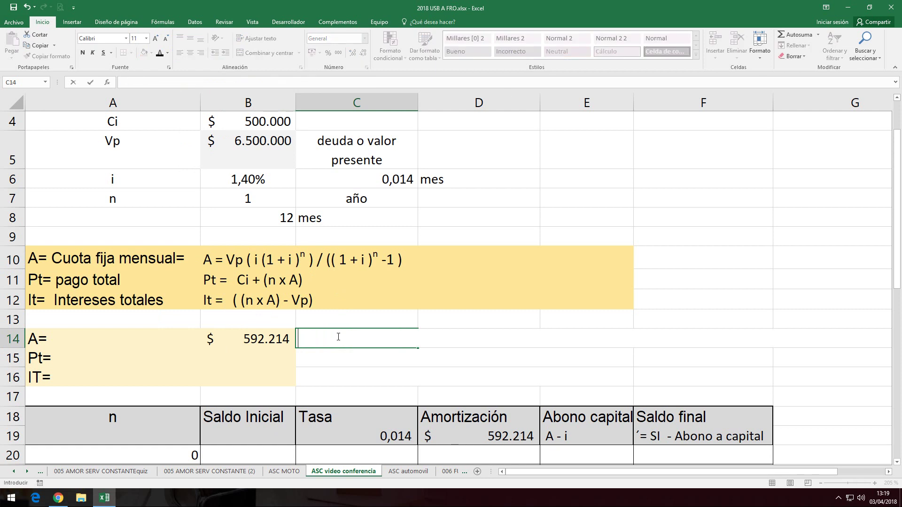
key(Escape)
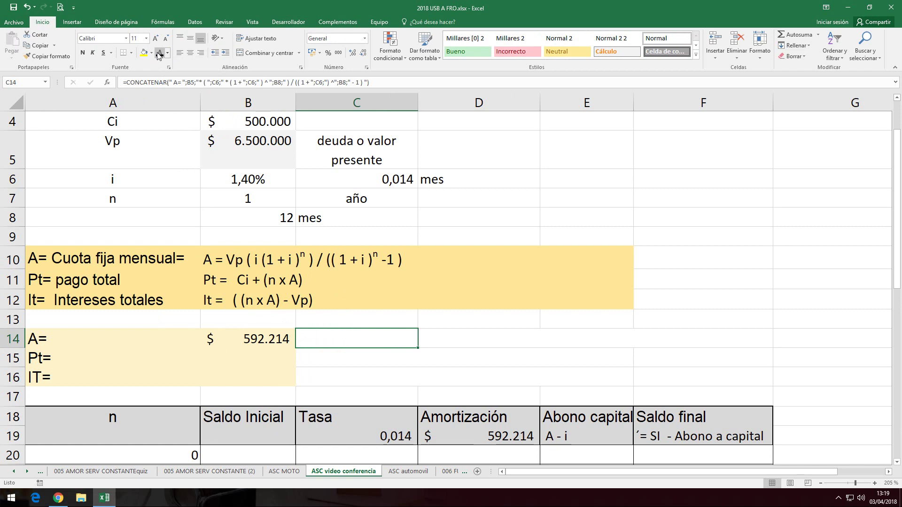
click(344, 362)
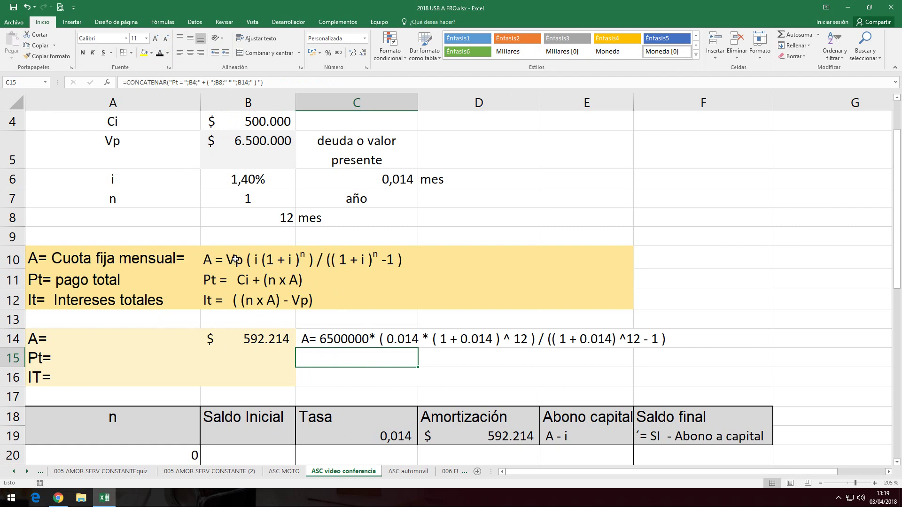
Examine the problem data and the payment formula in row 10 against its numeric substitution in row 14.
scroll(343, 344, up, 1)
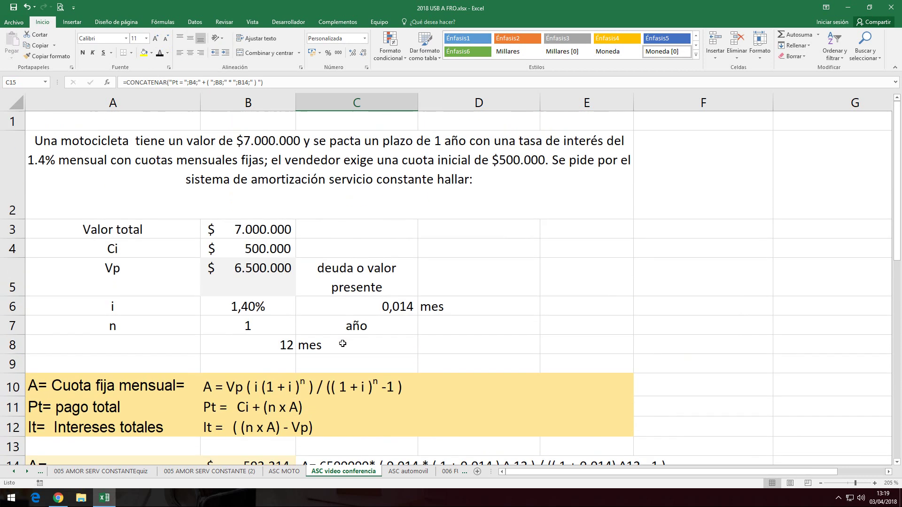
scroll(342, 345, down, 1)
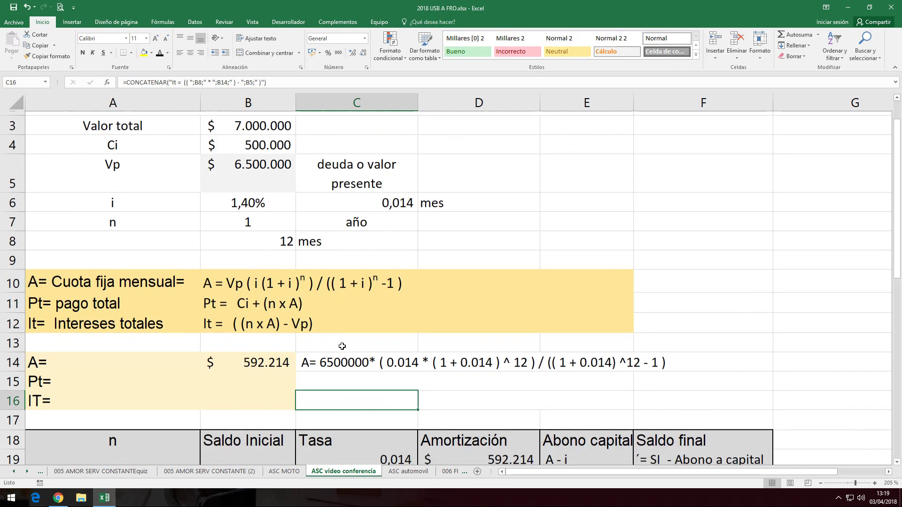
key(Down)
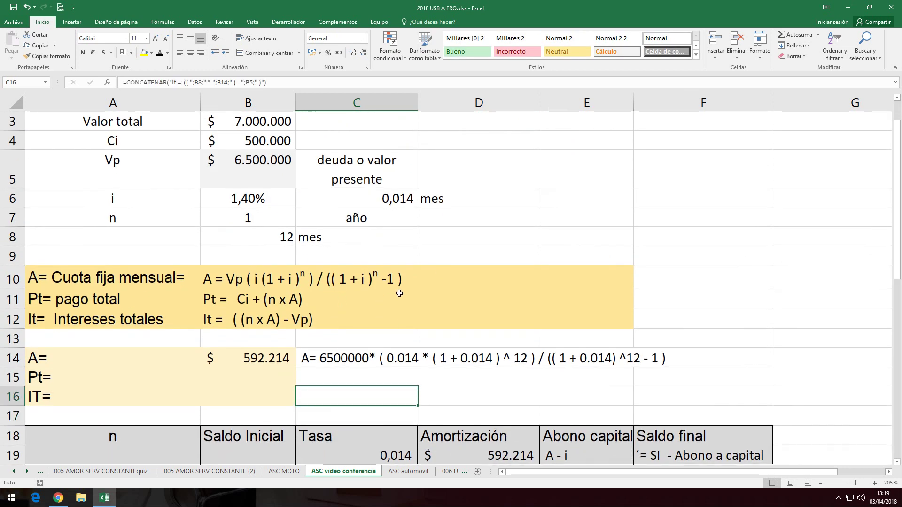
scroll(399, 293, down, 1)
scroll(400, 293, up, 1)
scroll(399, 293, down, 1)
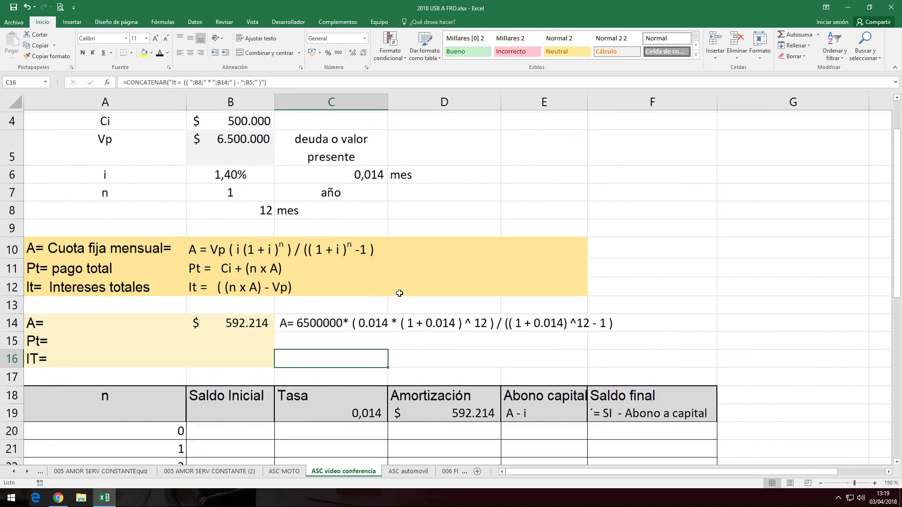
click(435, 235)
key(Up)
key(Up)
key(Up)
key(Up)
key(Up)
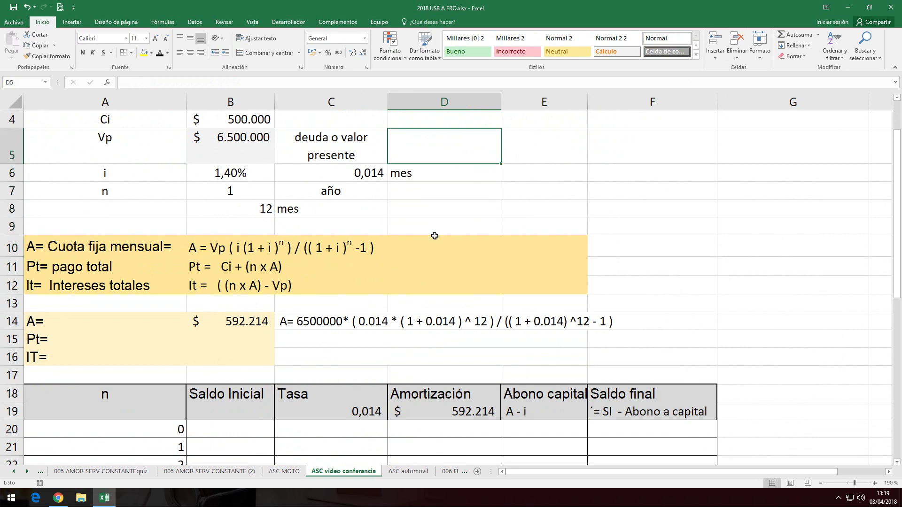
key(Up)
key(Up)
key(Up)
key(Down)
key(Down)
key(Down)
key(Down)
key(Down)
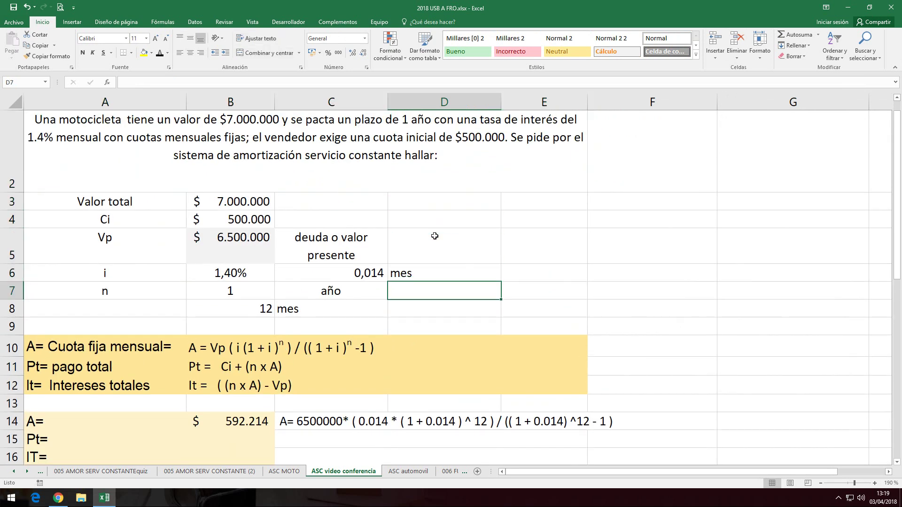
key(Down)
key(Down)
key(Down)
key(Down)
key(Down)
key(Down)
key(Down)
key(Down)
key(Down)
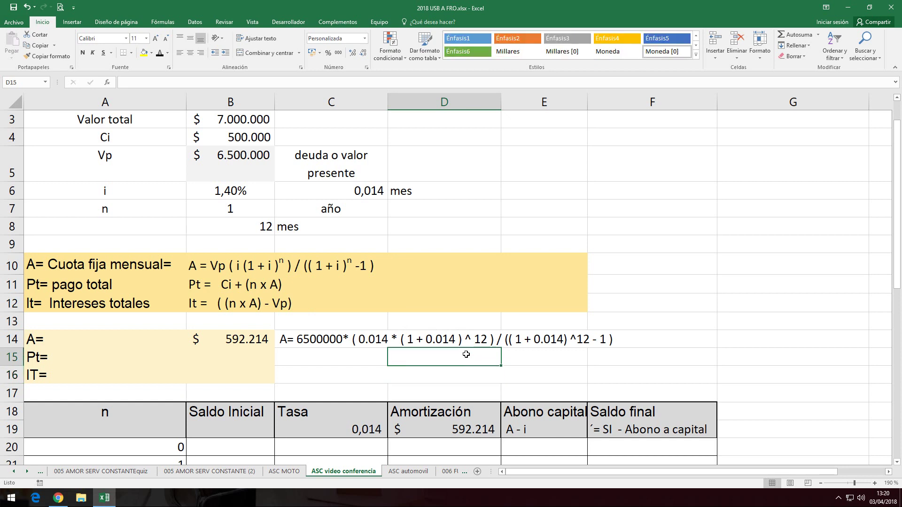
Enter the exponent symbol ^ in the empty cell F9 and remove it again.
click(657, 251)
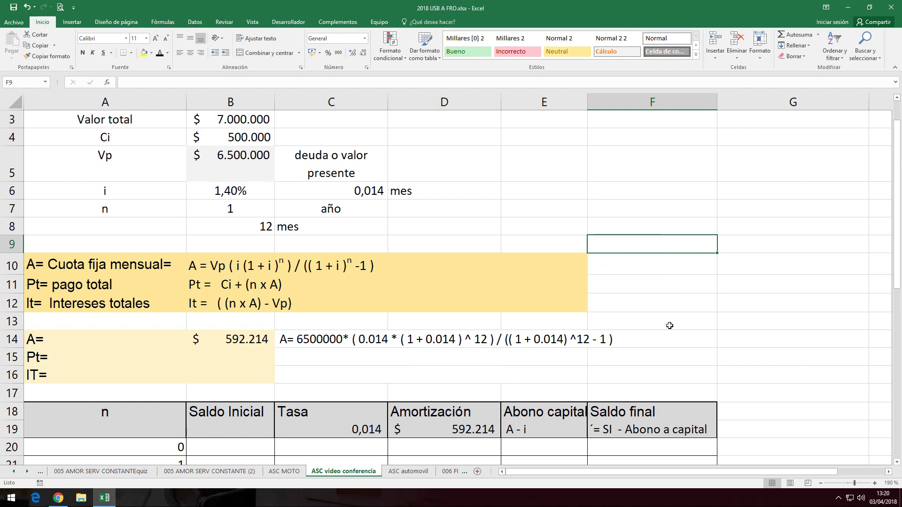
text(^)
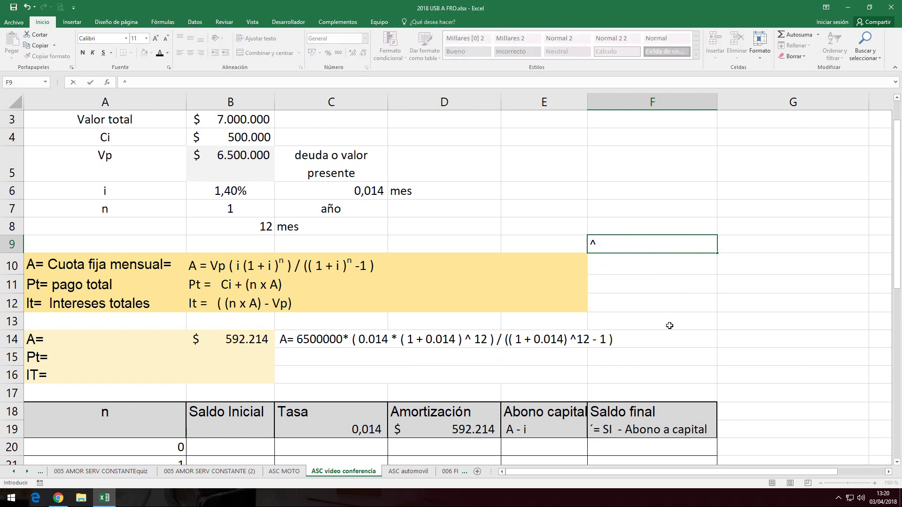
key(BackSpace)
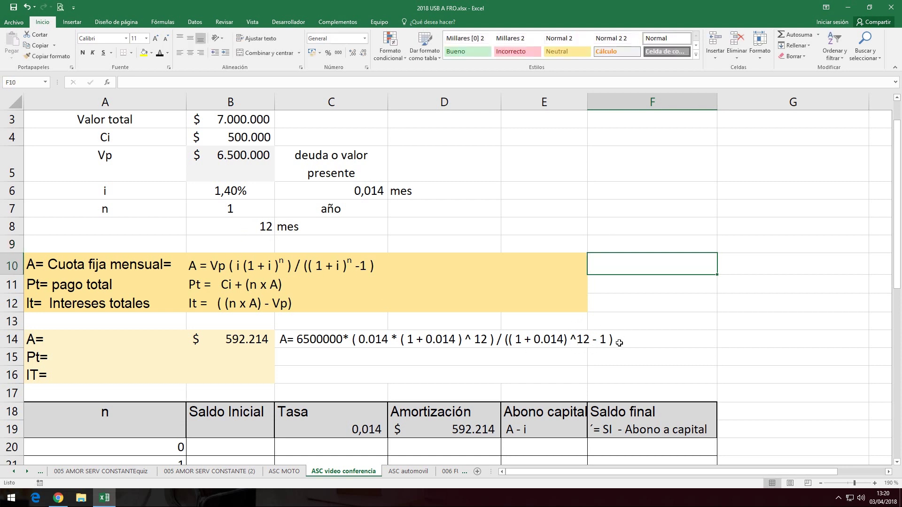
Inspect the cell references used by the monthly payment formula in B14.
click(242, 340)
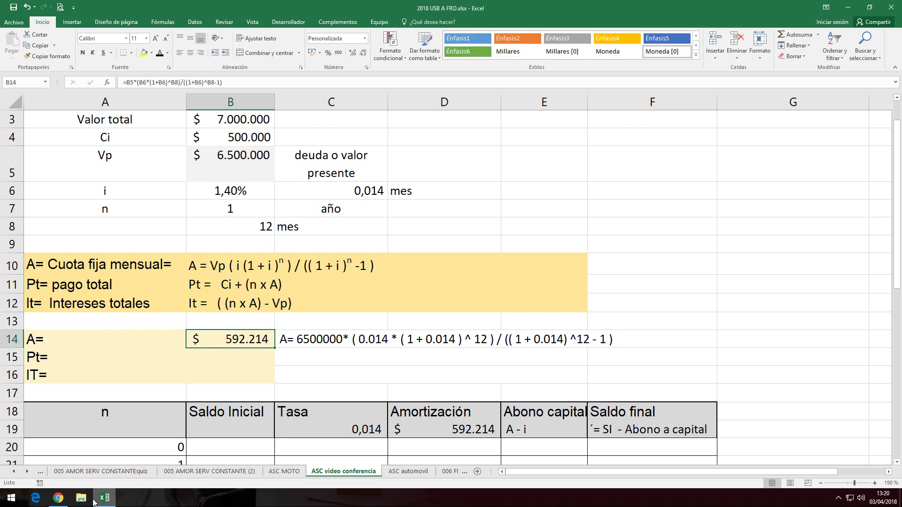
double_click(227, 339)
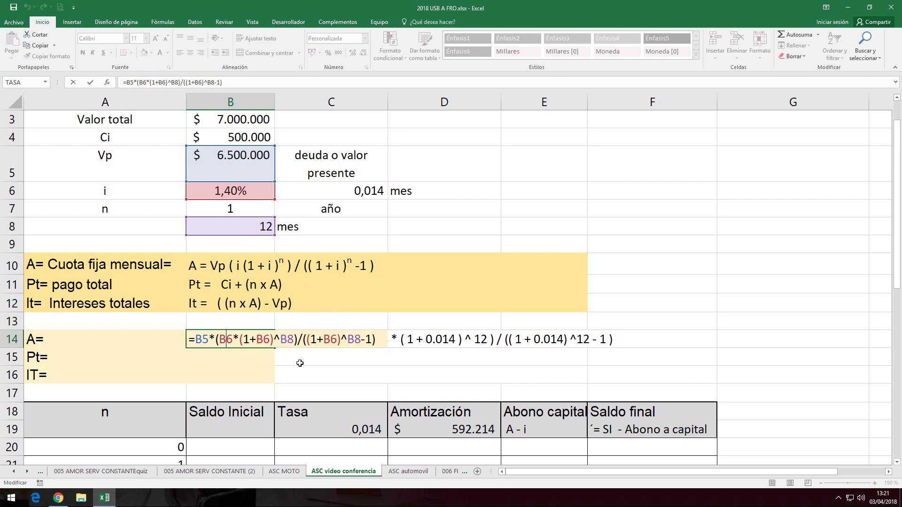
key(Return)
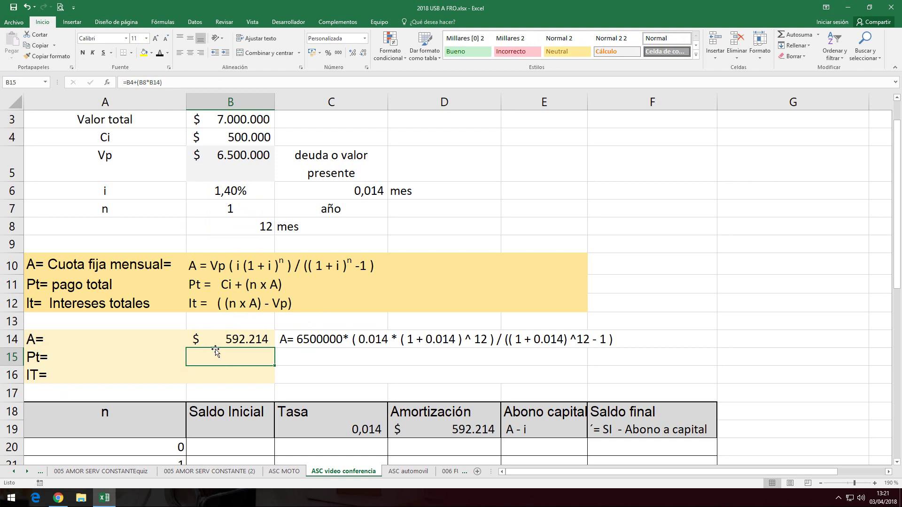
Set the font colour of C15 to automatic to reveal the total payment formula with its values substituted.
click(290, 359)
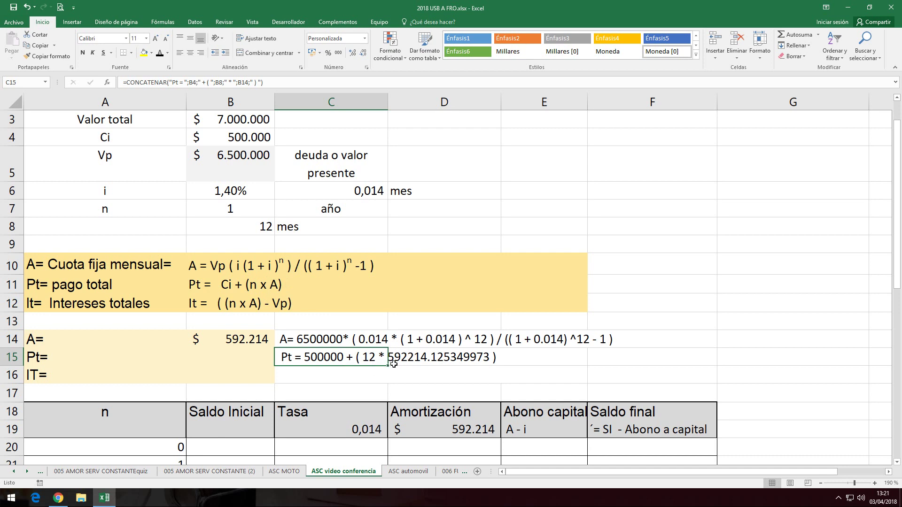
Round the monthly payment formula in B14 to zero decimals by wrapping it in the REDONDEAR function.
click(254, 343)
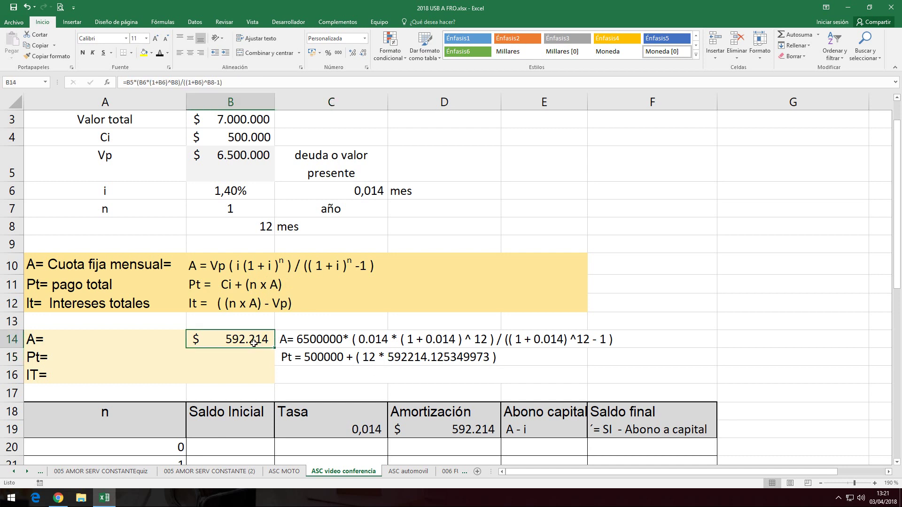
click(125, 82)
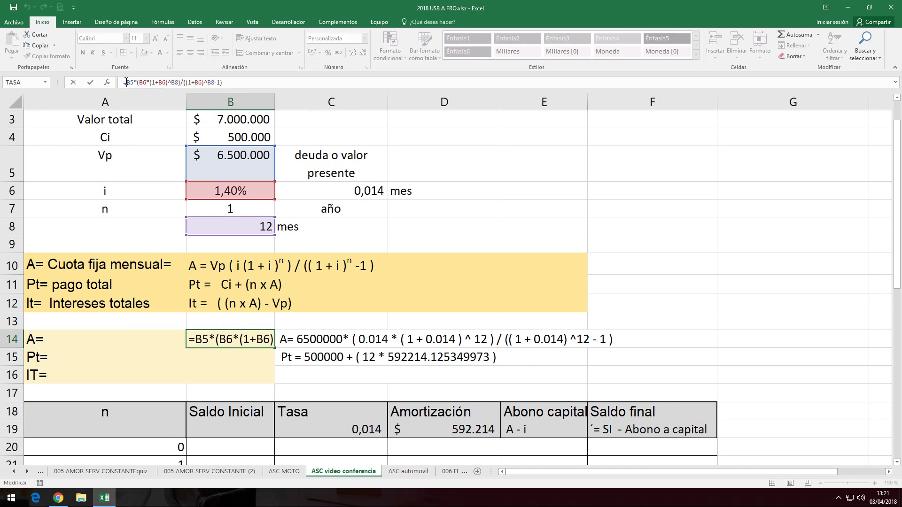
text(REDN)
key(BackSpace)
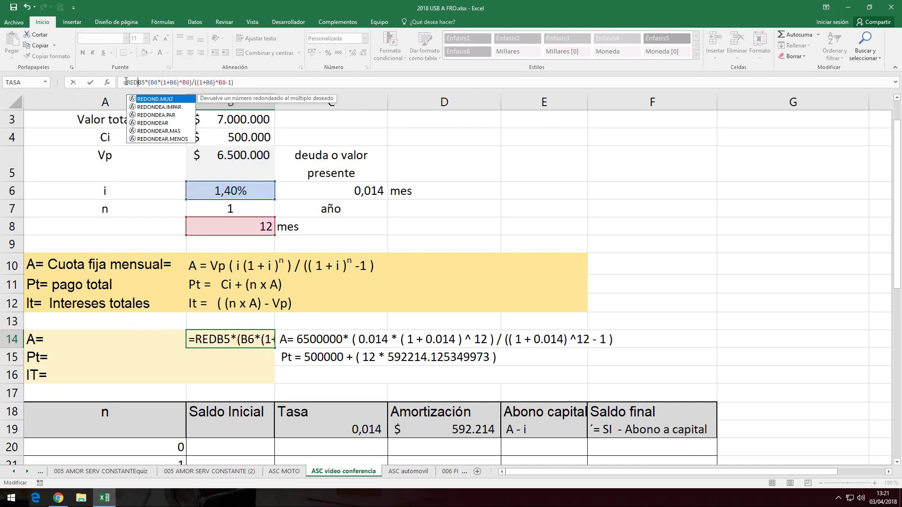
text(ONDEAR()
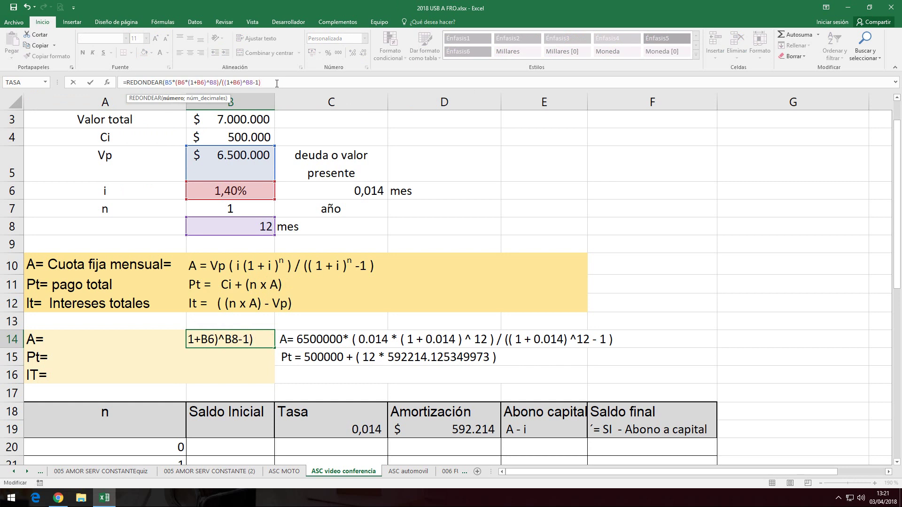
text(;0))
key(Return)
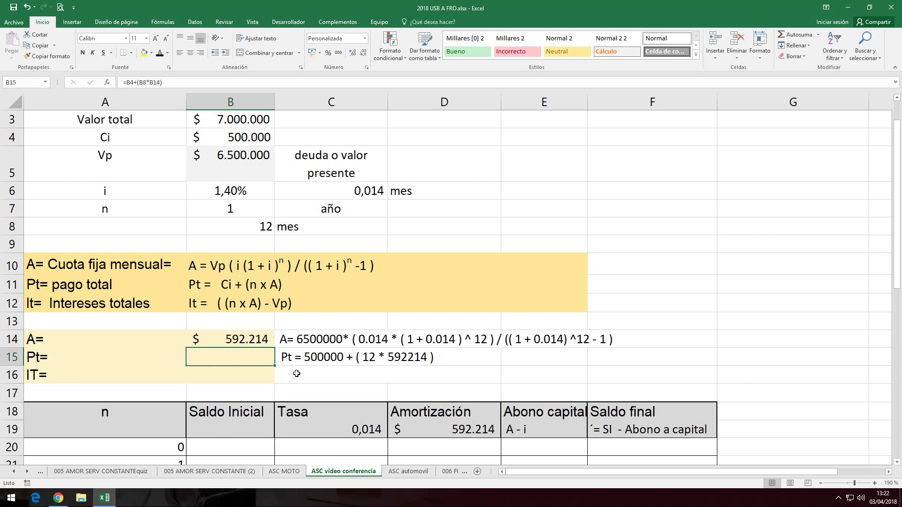
Set the font colour of B15 to automatic to reveal the total payment.
key(Down)
click(226, 351)
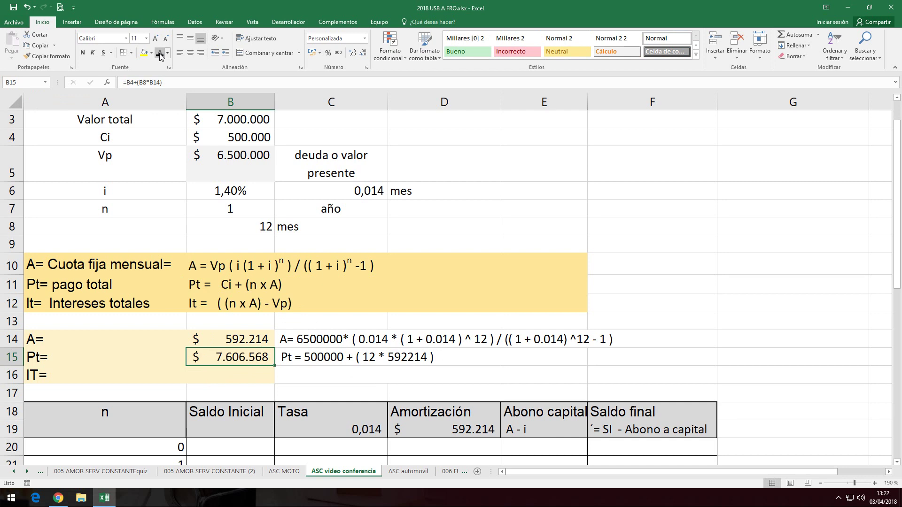
Reveal the substituted total interest formula in C16 and its result in B16 with the automatic font colour.
click(235, 374)
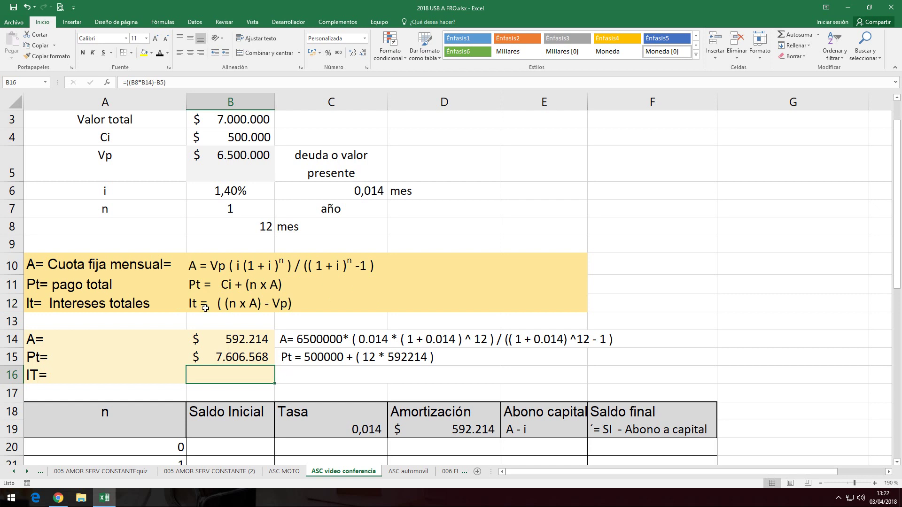
click(289, 374)
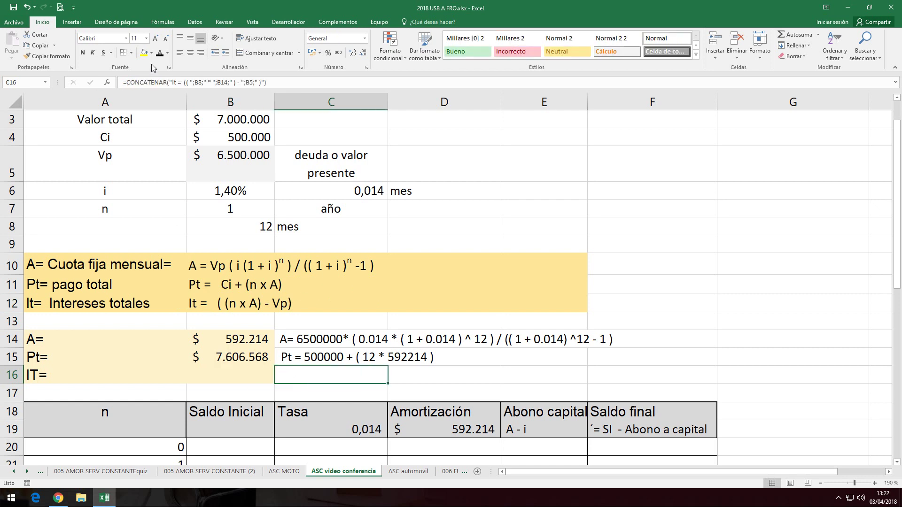
click(311, 394)
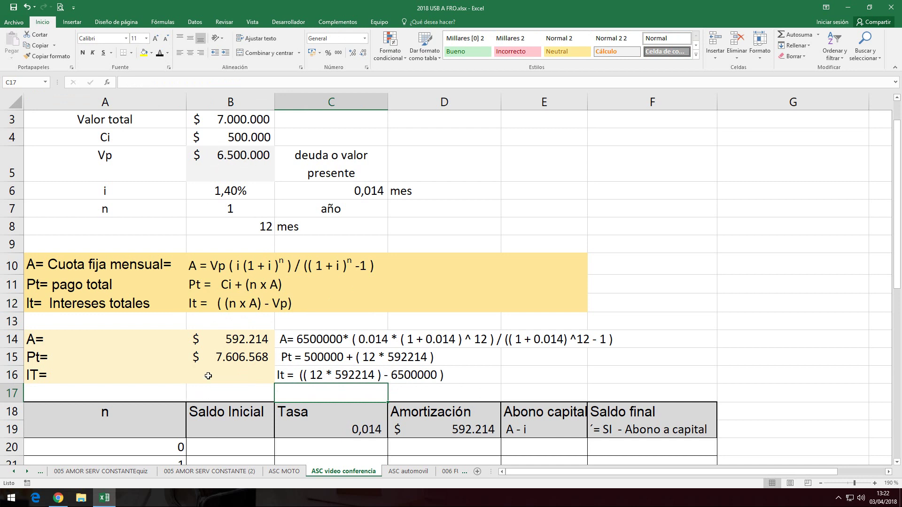
click(238, 375)
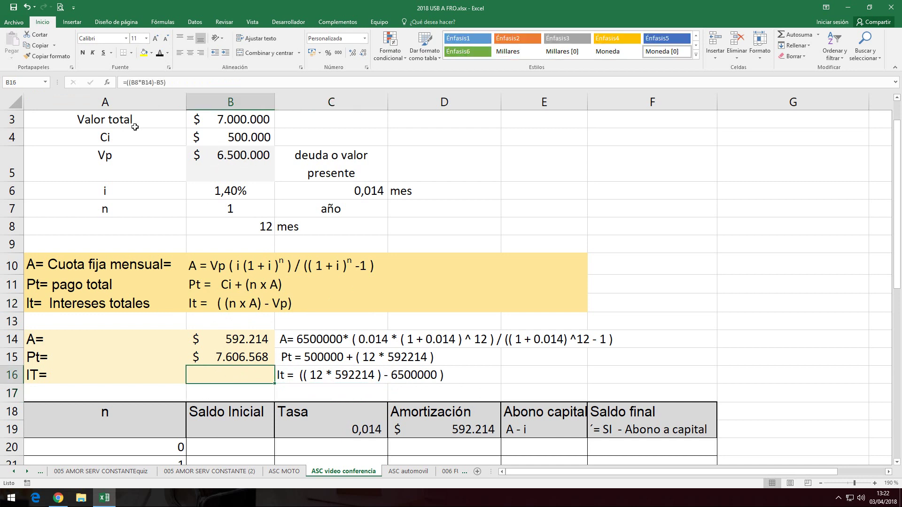
click(160, 53)
Reveal the period 0 initial balance in B20 with the automatic font colour and re-enter it as +B5.
scroll(246, 403, down, 1)
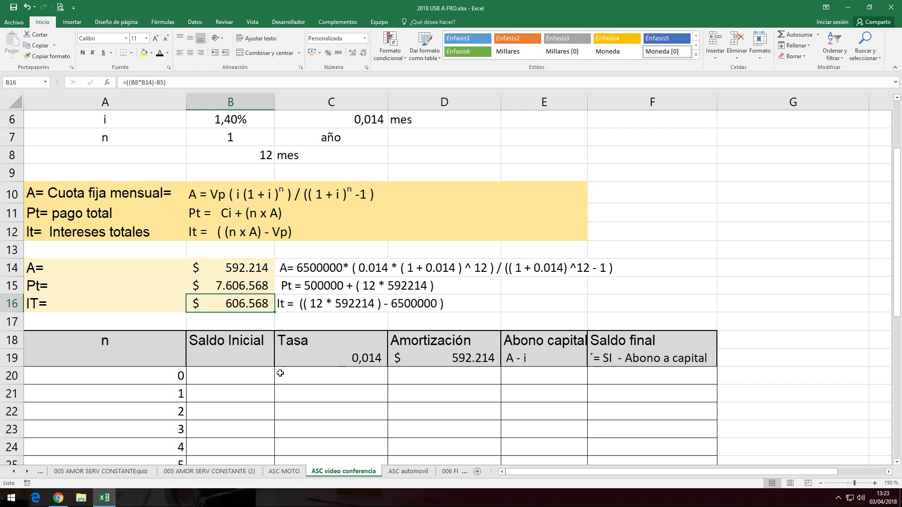
click(258, 374)
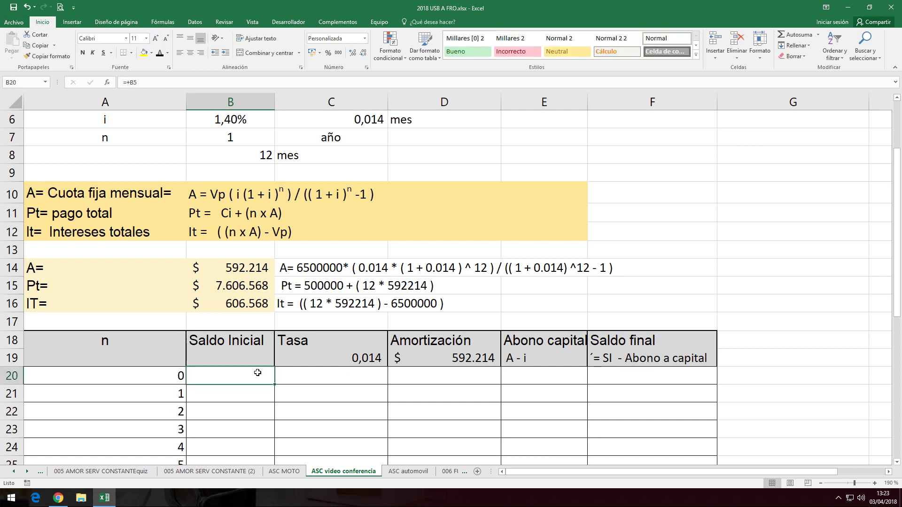
click(158, 55)
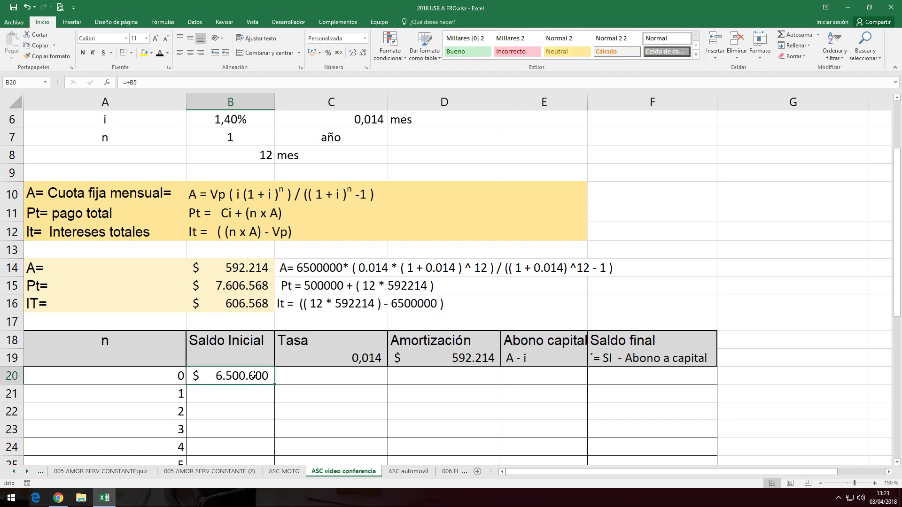
text(+)
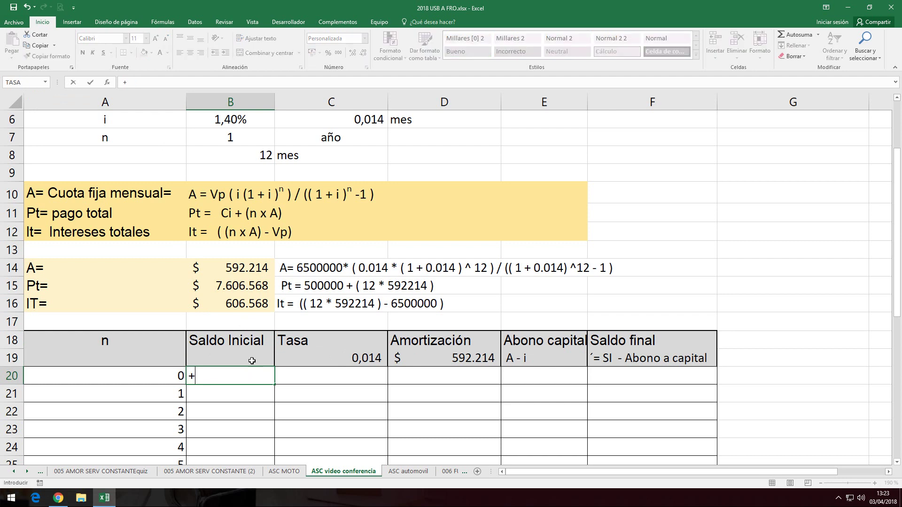
scroll(253, 359, up, 1)
click(242, 155)
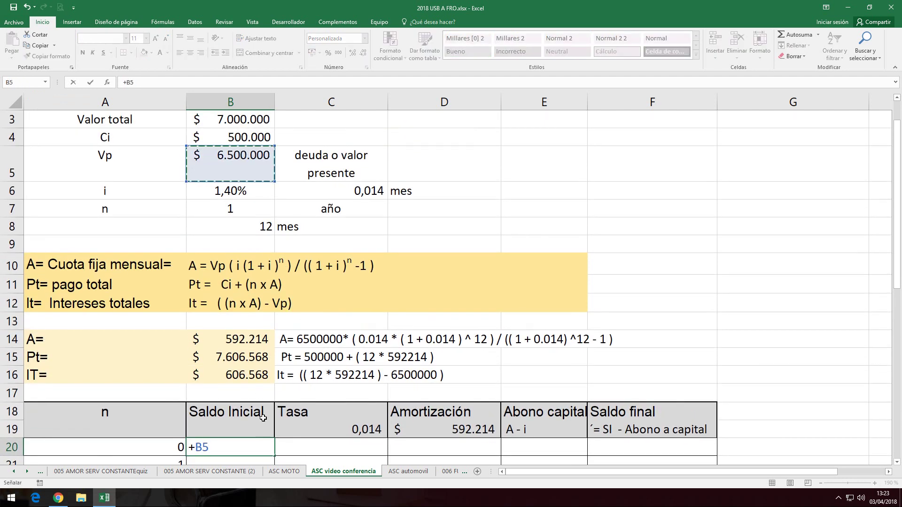
key(Return)
Reveal the period 0 final balance in F20 with the automatic font colour and check its formula's cell reference.
click(328, 448)
click(639, 429)
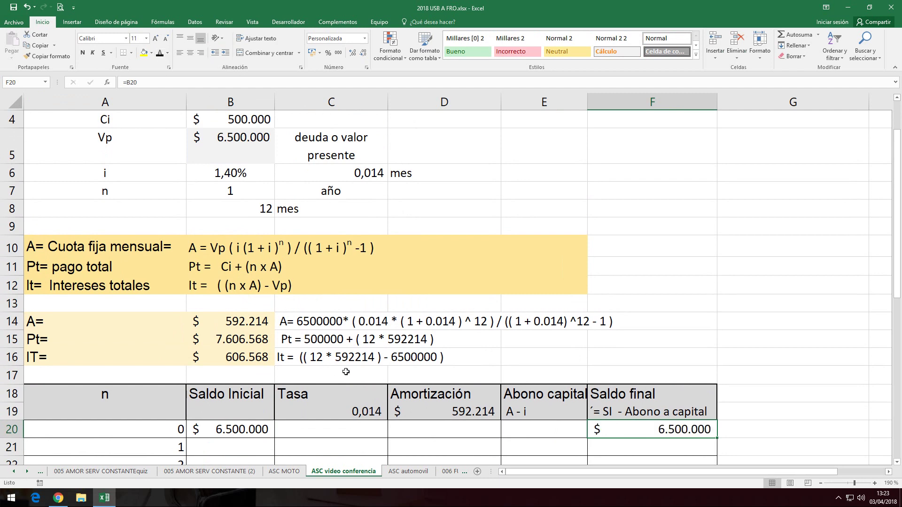
double_click(672, 429)
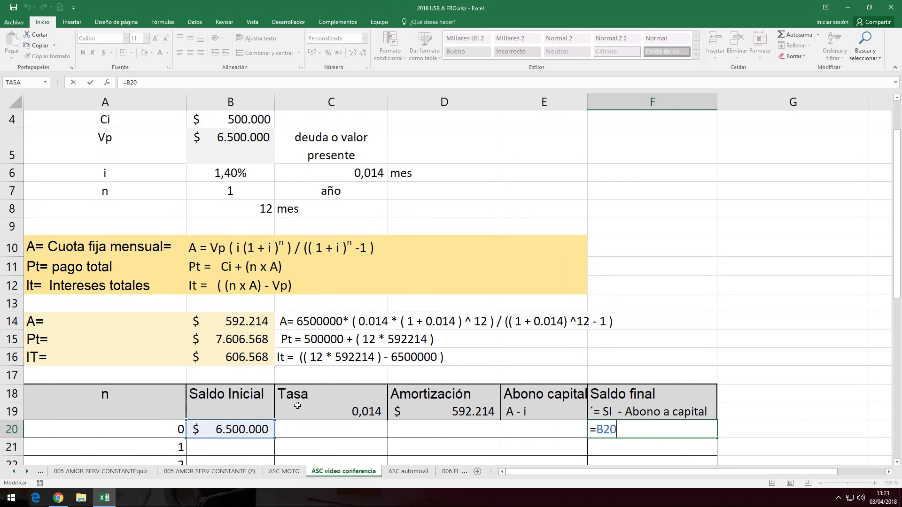
scroll(296, 406, down, 2)
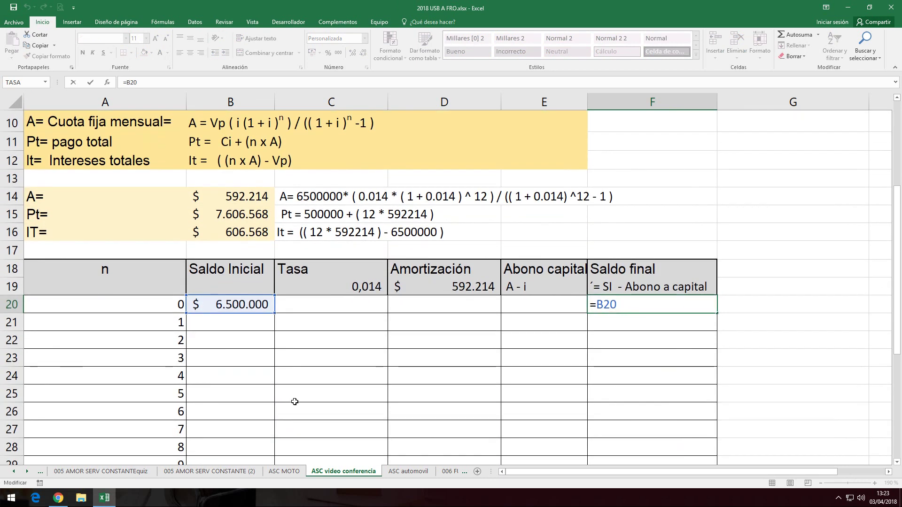
key(Return)
Reveal the period 1 initial balance in B21 with the automatic font colour and re-enter it as =F20.
click(228, 324)
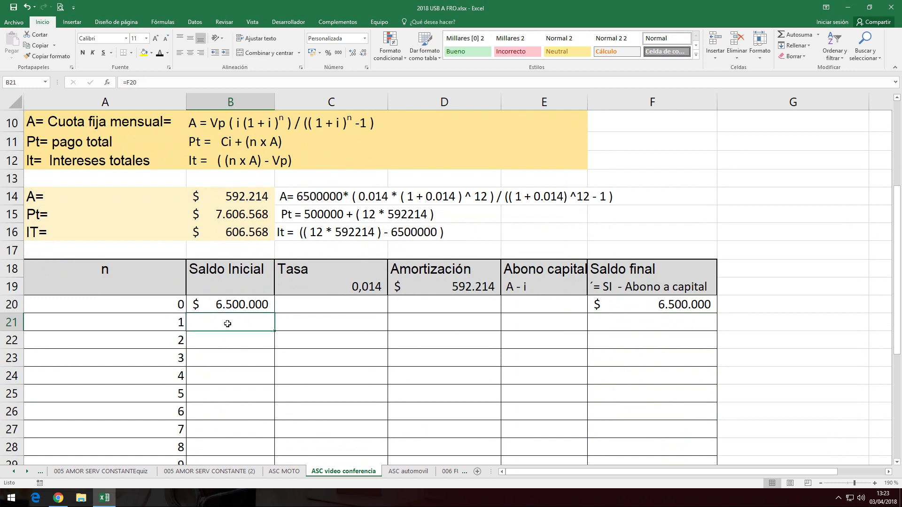
click(160, 53)
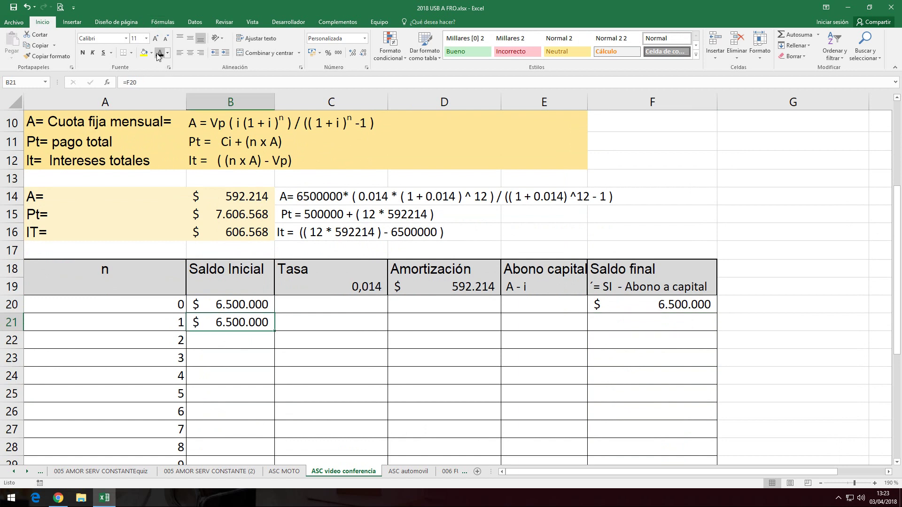
double_click(238, 326)
text(=)
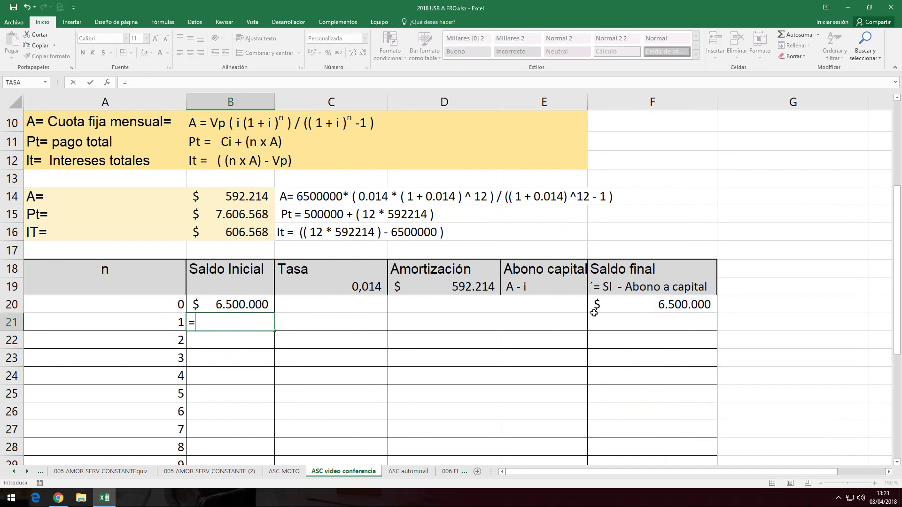
click(674, 306)
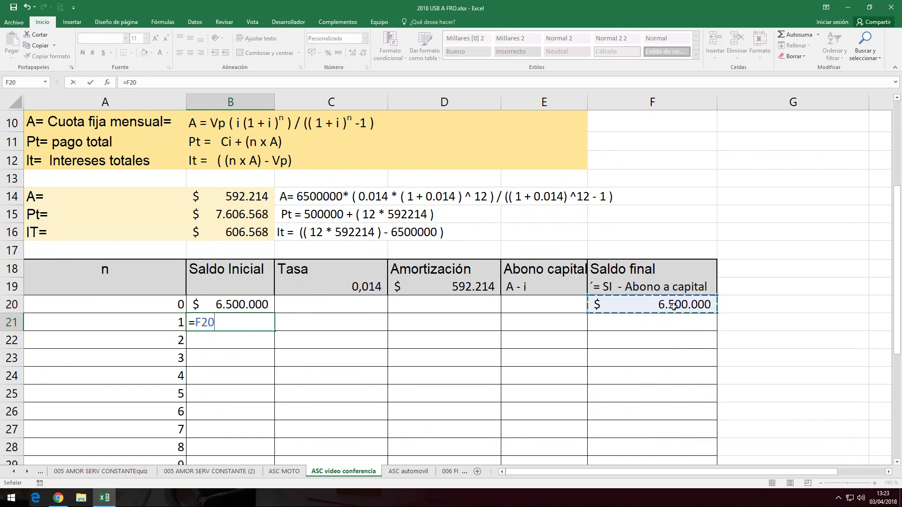
key(Return)
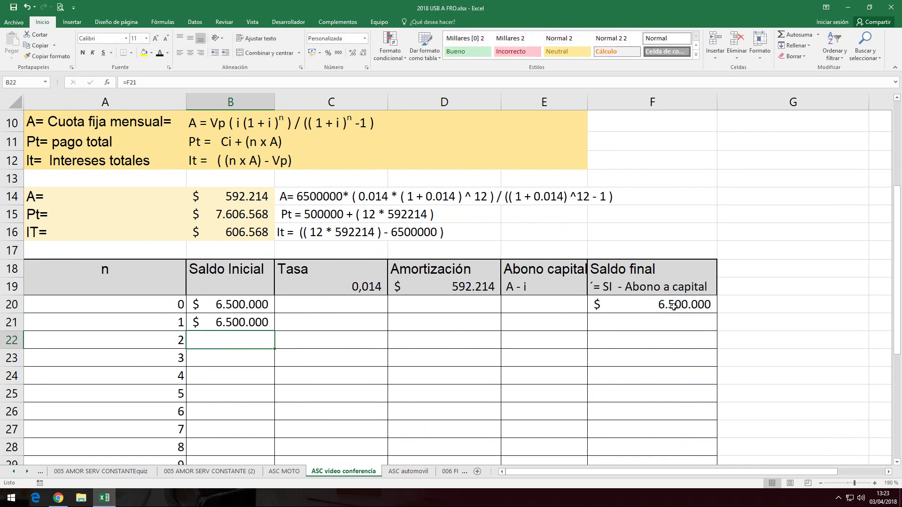
Enter the period 1 interest formula =B21*C19 in C21 and set its font colour to automatic.
click(290, 319)
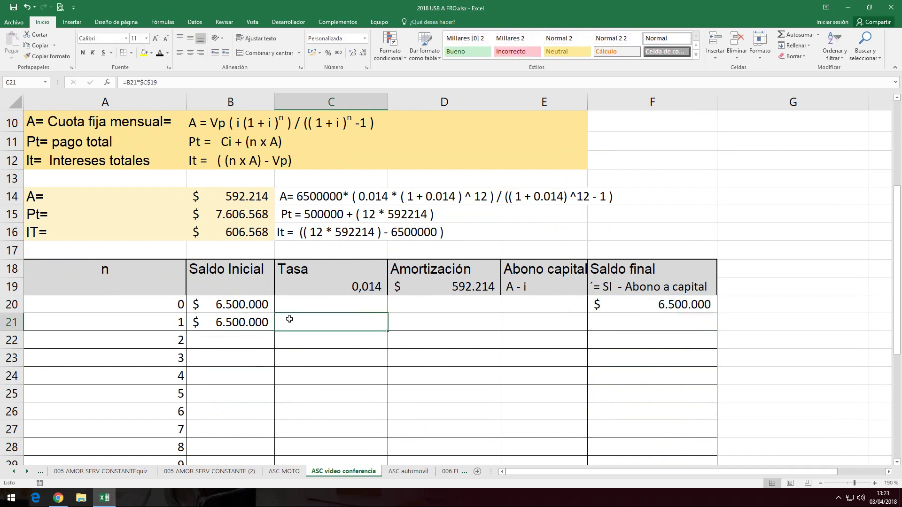
key(BackSpace)
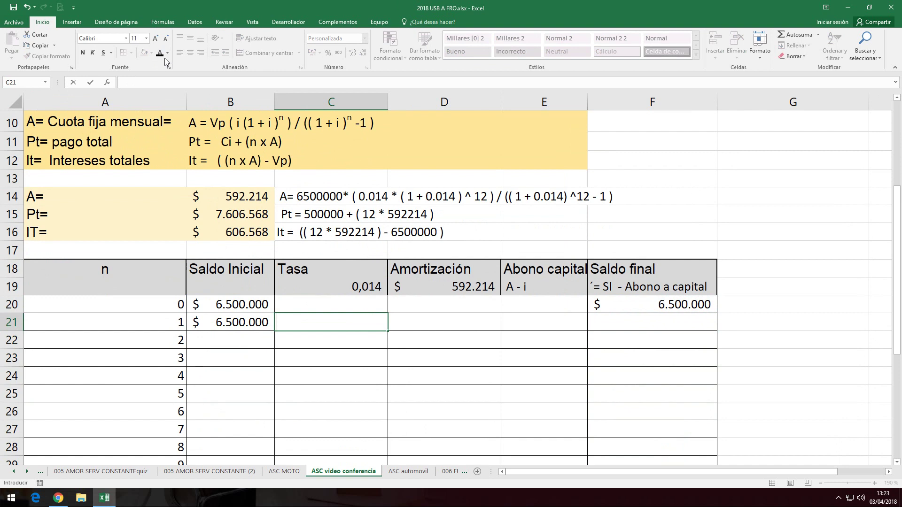
text(=)
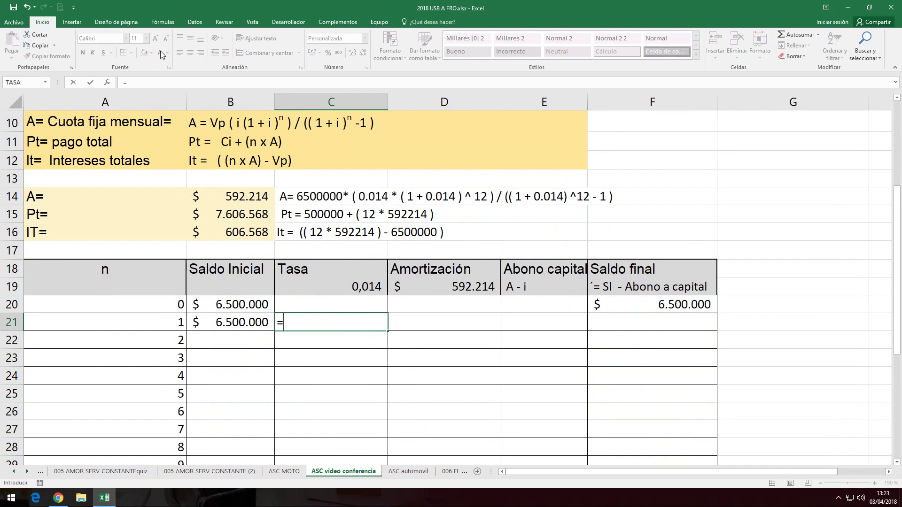
click(221, 318)
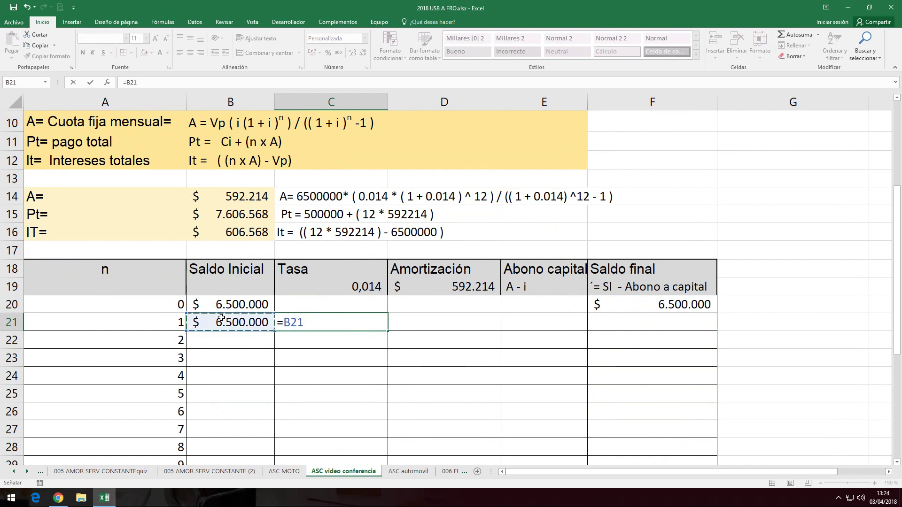
text(*)
click(370, 287)
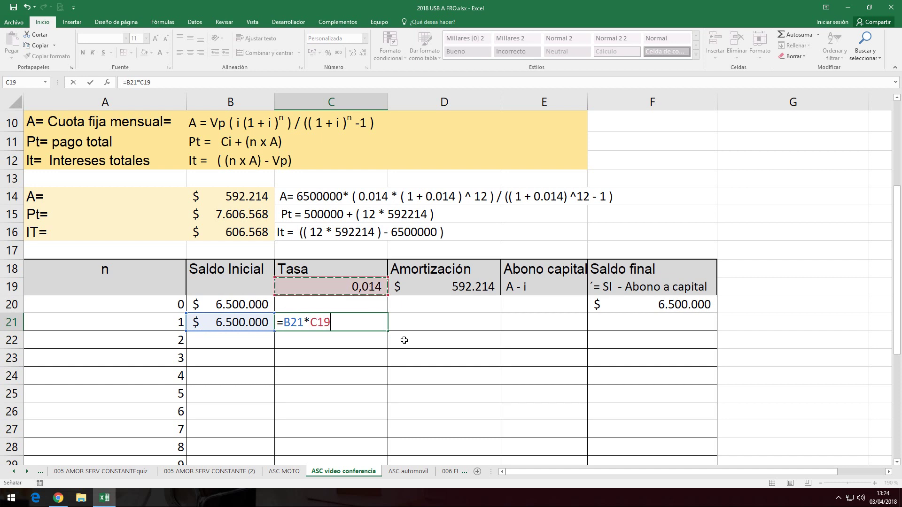
key(Return)
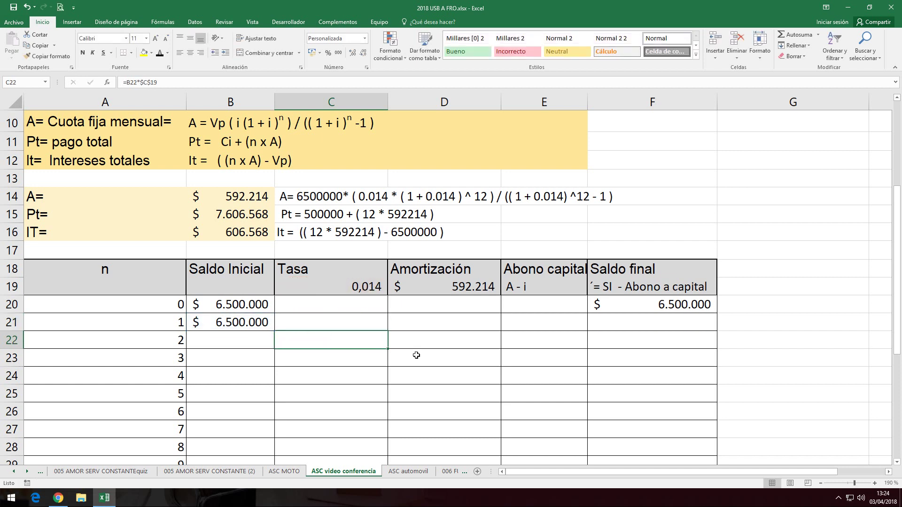
key(Up)
click(161, 53)
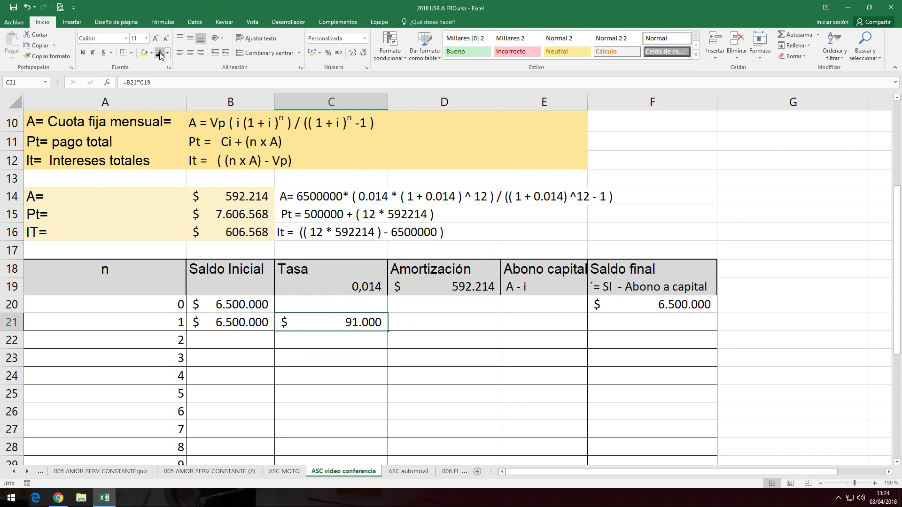
Set the font colour of D21 to automatic to reveal the period 1 payment.
click(418, 322)
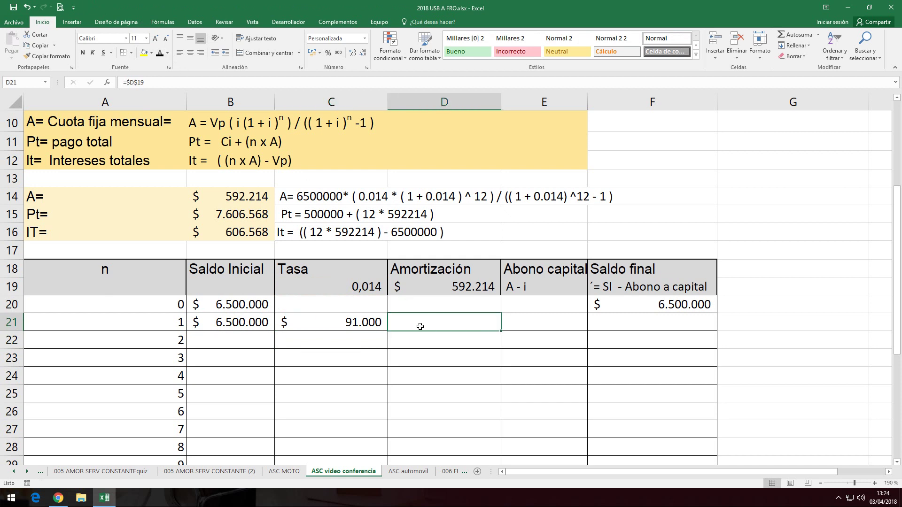
click(160, 53)
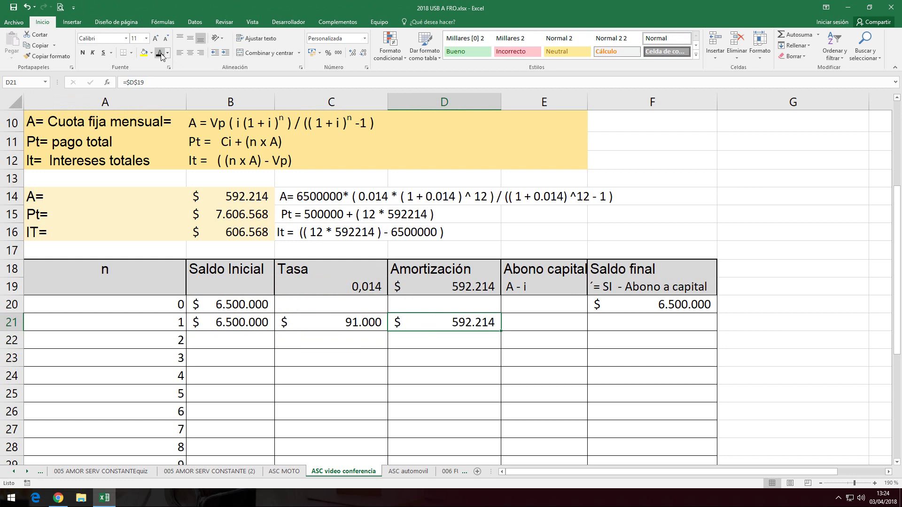
Enter the period 1 principal payment formula =D21-C21 in E21 and set its font colour to automatic.
key(Right)
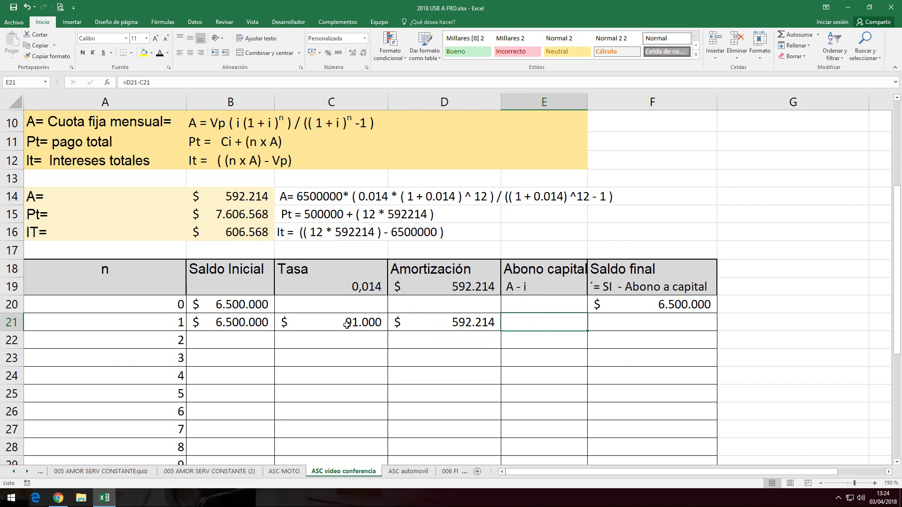
text(=)
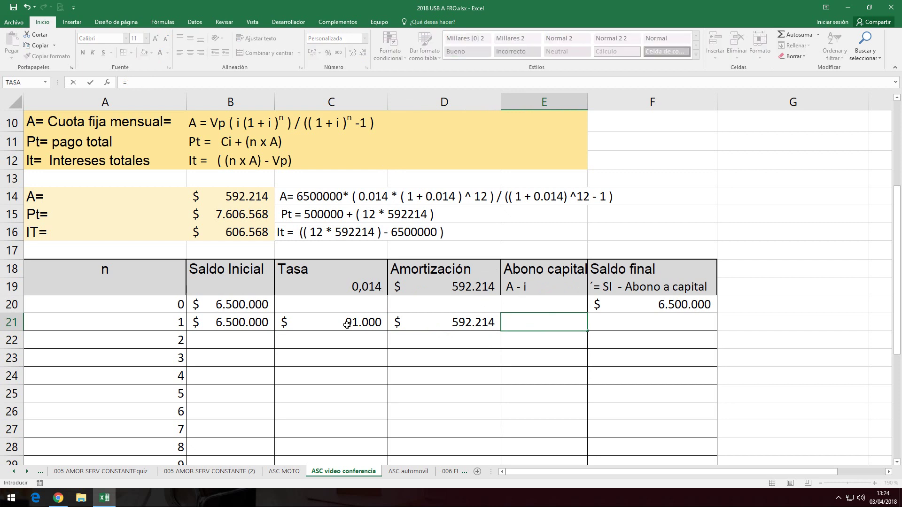
click(468, 322)
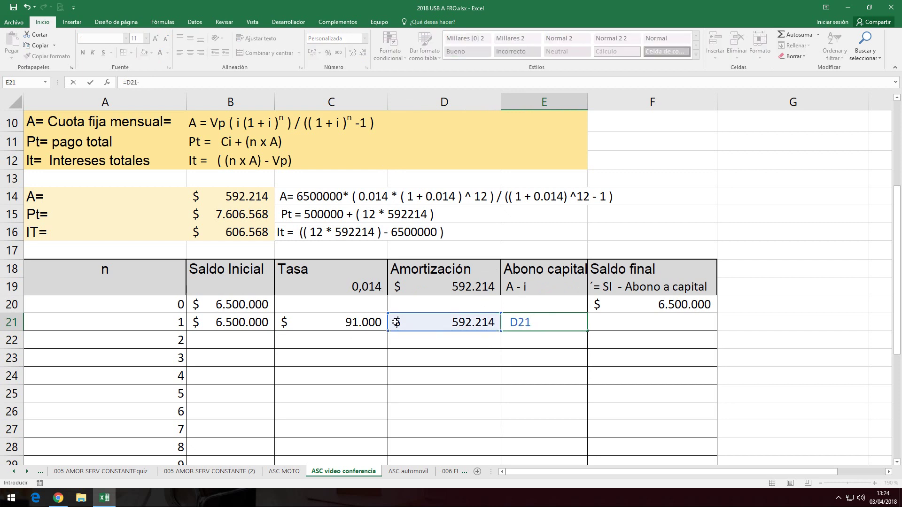
text(-)
click(346, 322)
key(Return)
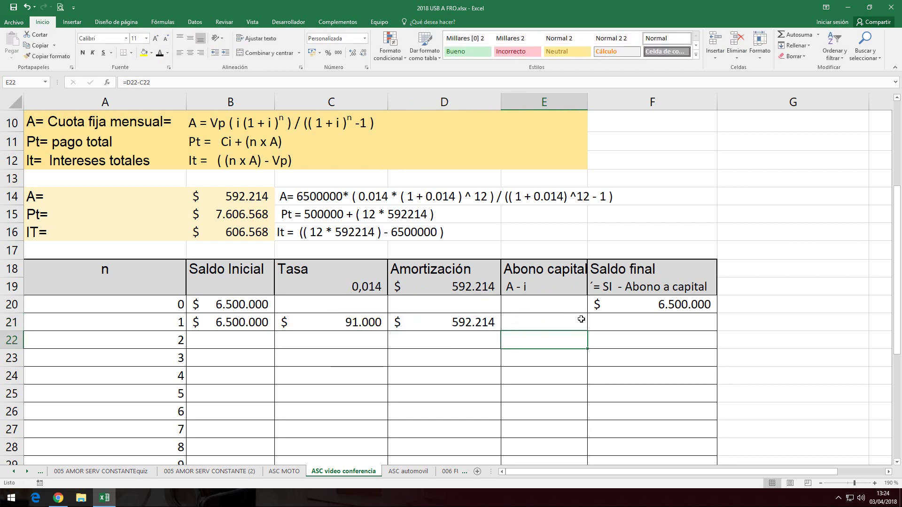
click(160, 54)
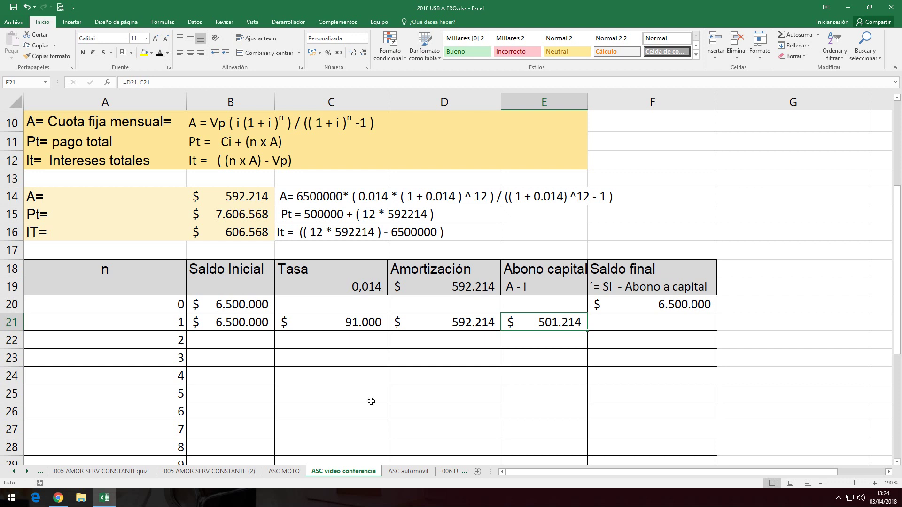
Enter the period 1 final balance formula =B21-E21 in F21 and set its font colour to automatic.
click(652, 318)
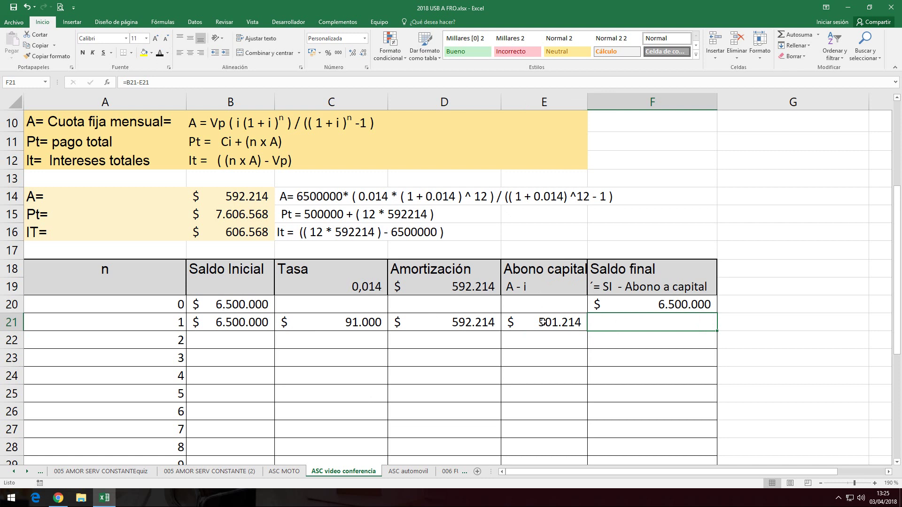
text(=)
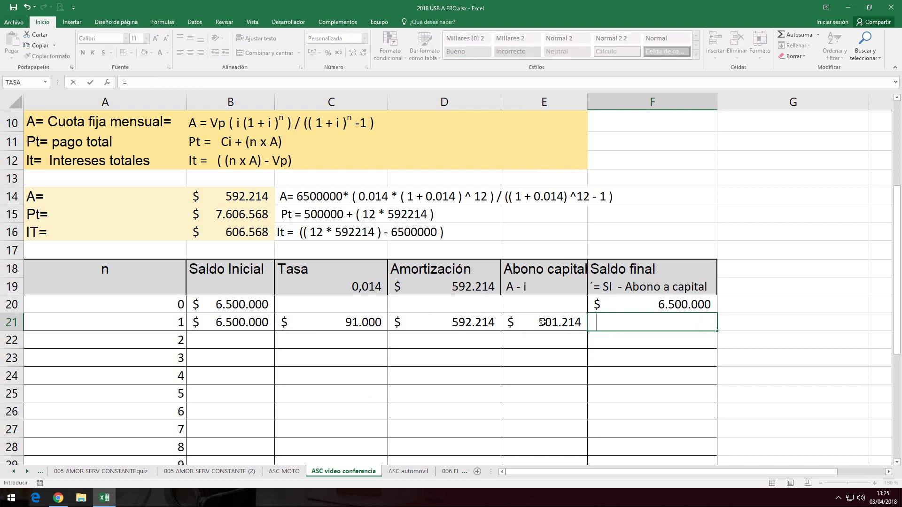
click(224, 325)
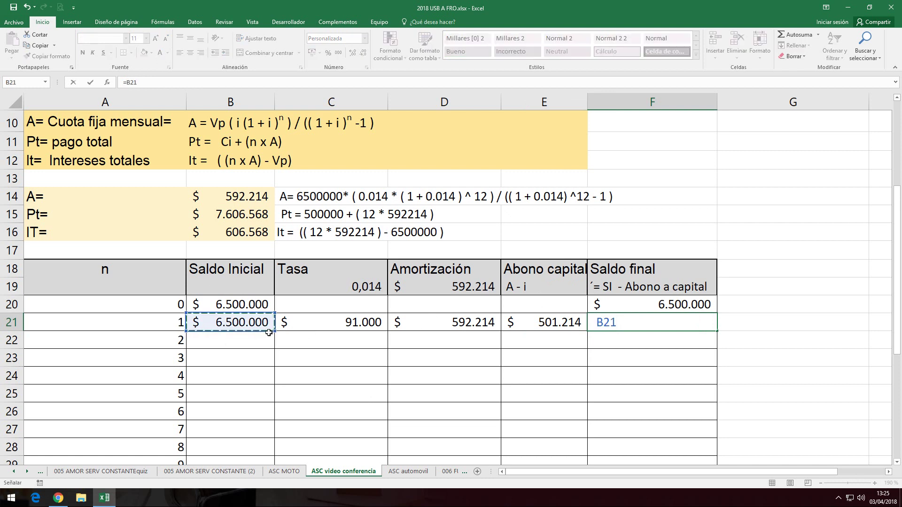
text(-)
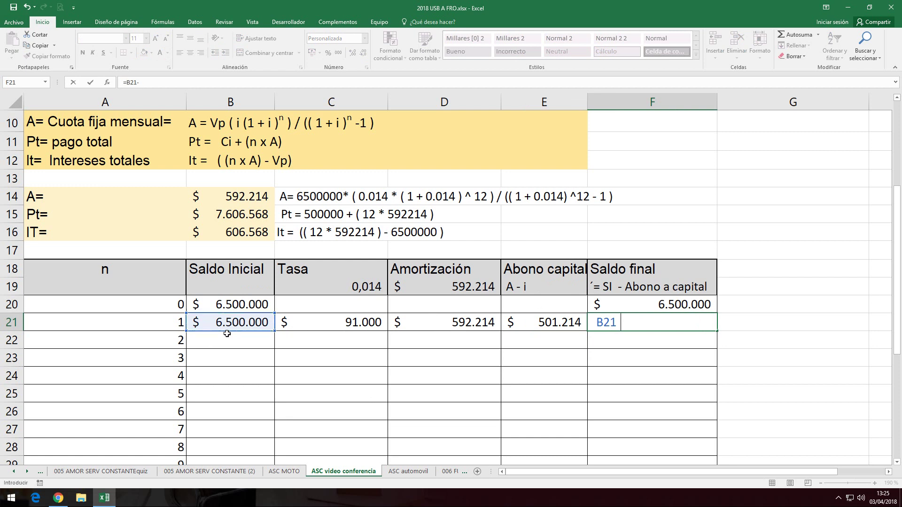
click(548, 322)
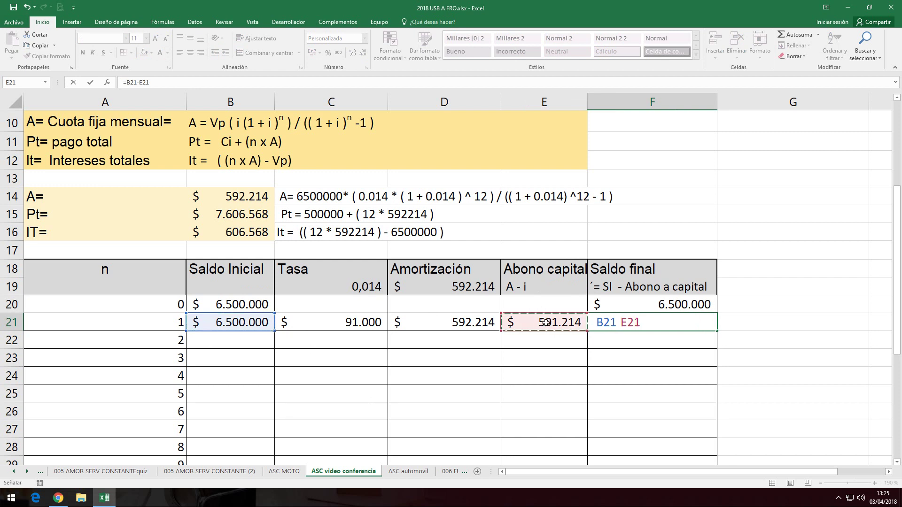
key(Return)
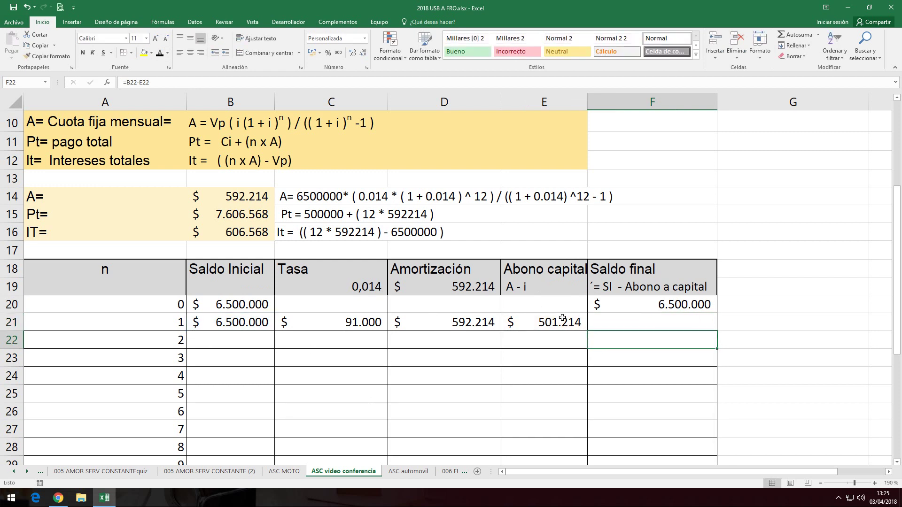
click(651, 324)
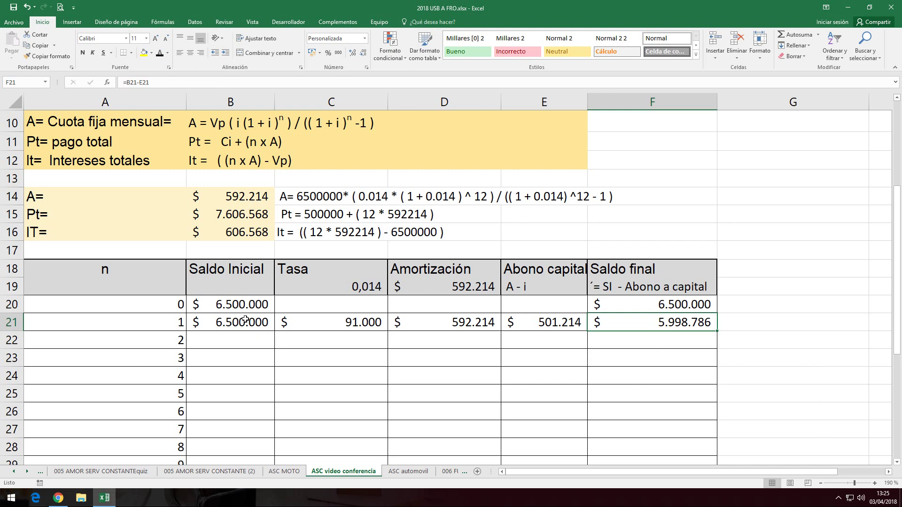
Make the rate reference absolute in the period 1 interest formula in C21, giving =B21*$C$19.
click(320, 322)
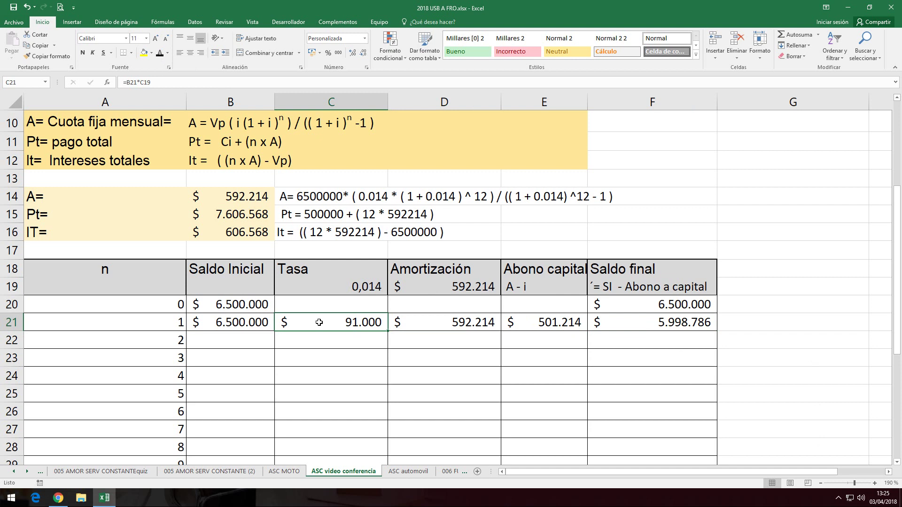
double_click(319, 323)
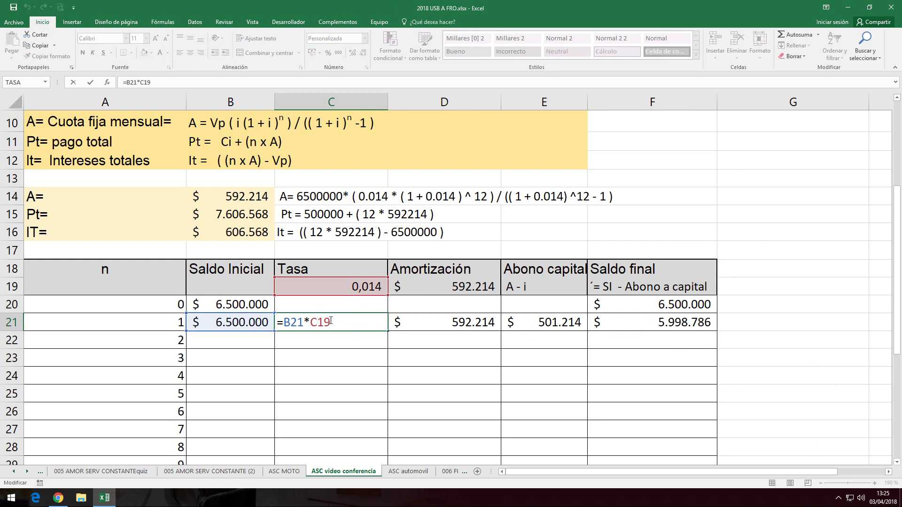
key(F4)
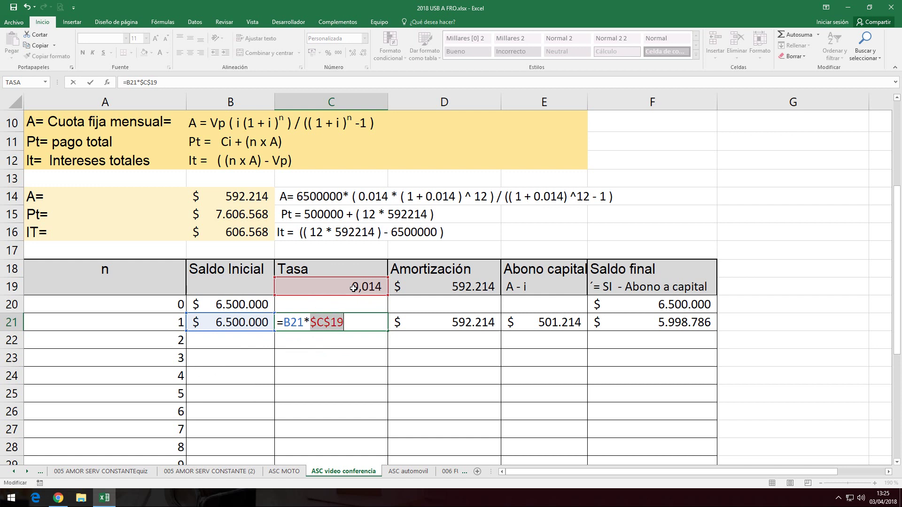
key(Return)
Re-enter the period 1 payment in D21 as =$D$19, cycling the reference through its relative forms and back to absolute.
click(467, 324)
text(=)
key(Up)
key(Up)
key(F4)
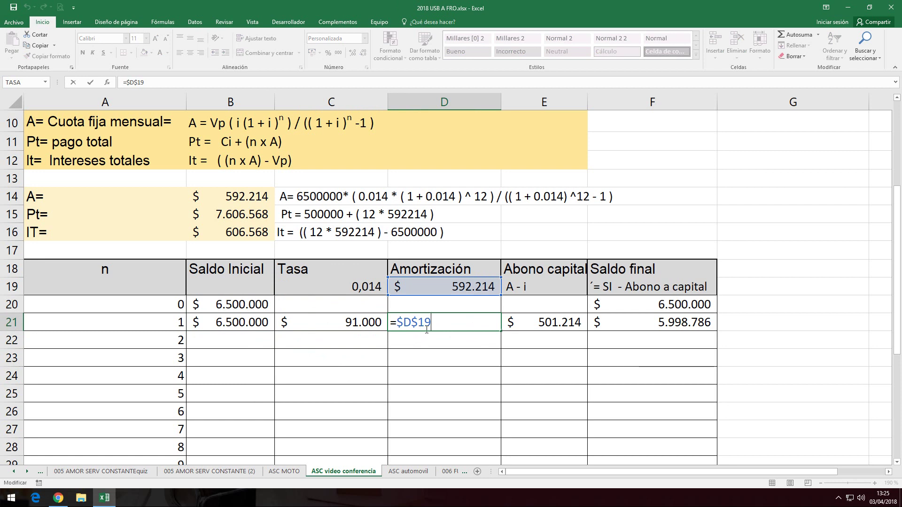
key(F4)
key(F4)
key(F4)
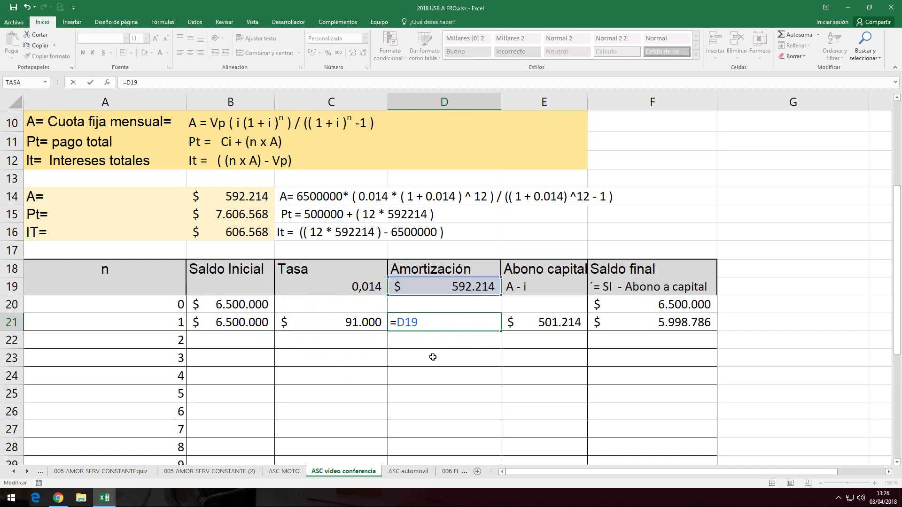
key(F4)
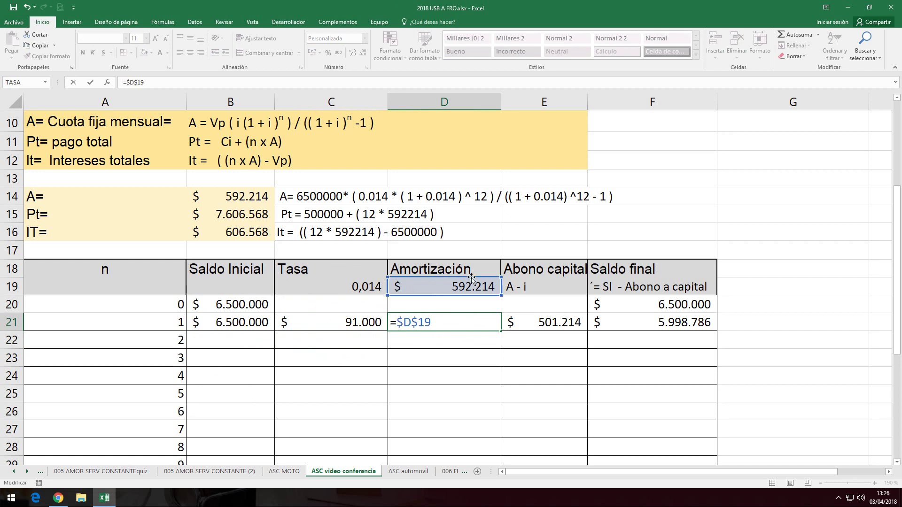
key(Return)
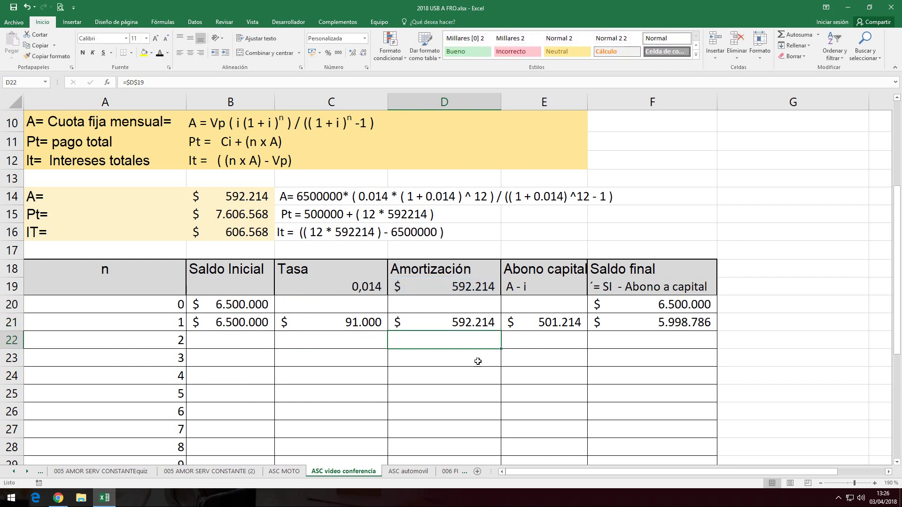
Fill the period 1 formulas in B21:F21 down through period 12 in row 32.
click(220, 323)
drag(274, 326, 706, 401)
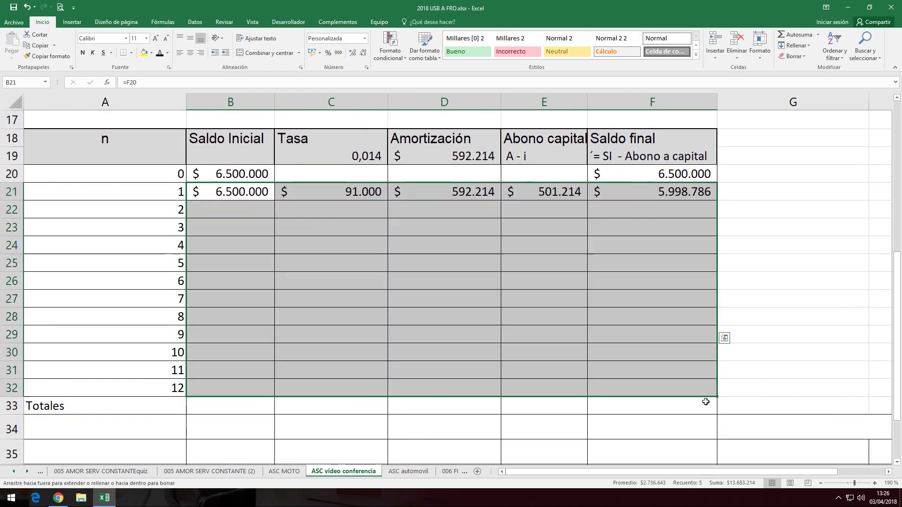
click(640, 390)
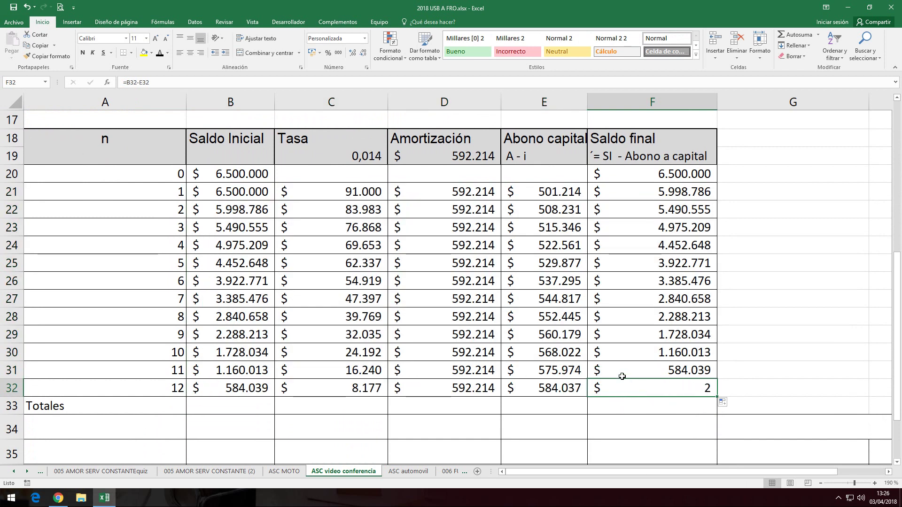
Remove the REDONDEAR function and its 0-decimals argument from the monthly payment formula in B14.
scroll(90, 353, up, 6)
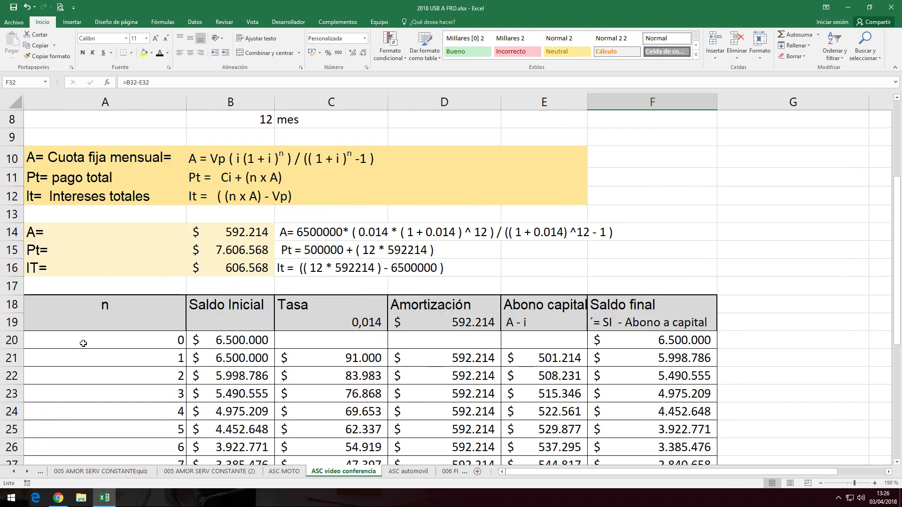
click(212, 423)
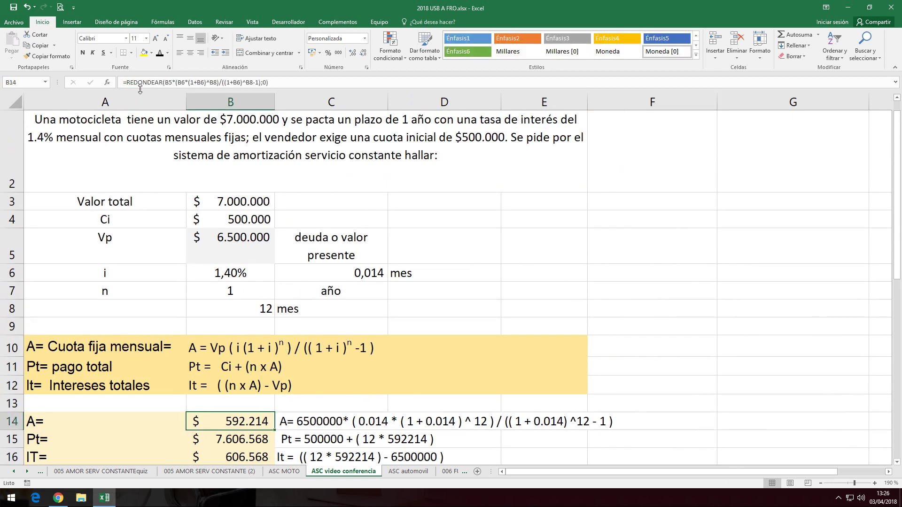
drag(163, 83, 126, 82)
key(BackSpace)
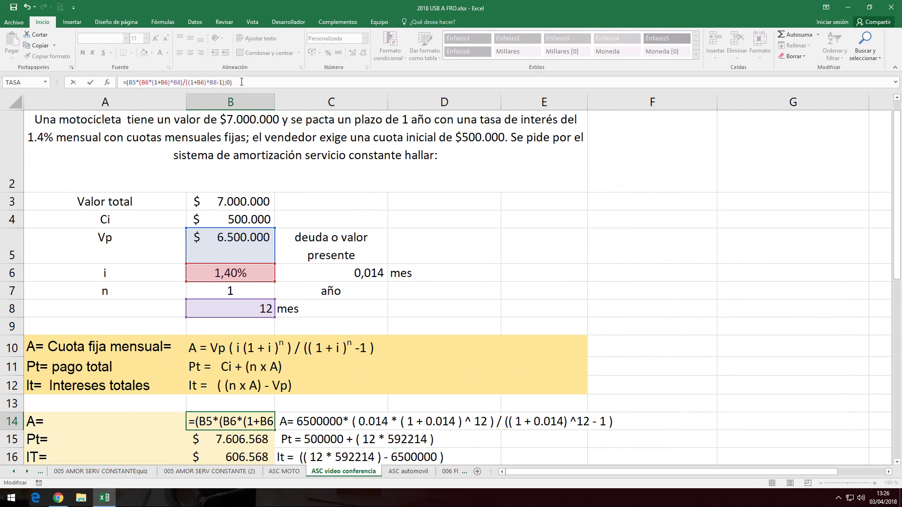
key(BackSpace)
key(BackSpace)
key(BackSpace)
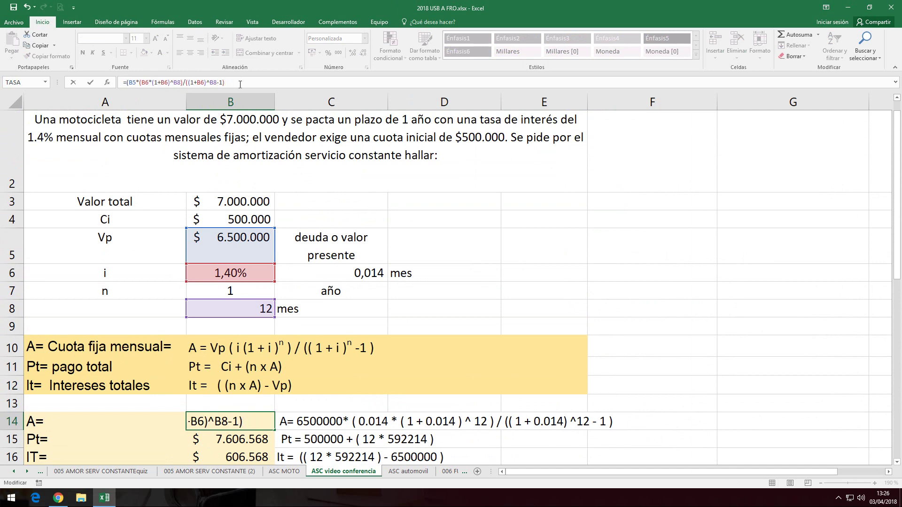
key(Return)
click(423, 284)
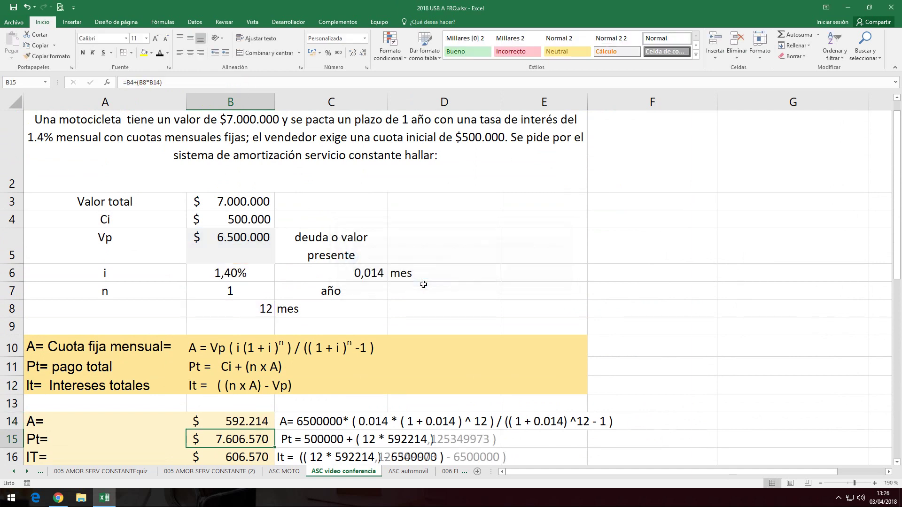
Check the period 12 final balance and the absolute references in the formulas of C24, D28 and C31.
scroll(369, 355, down, 6)
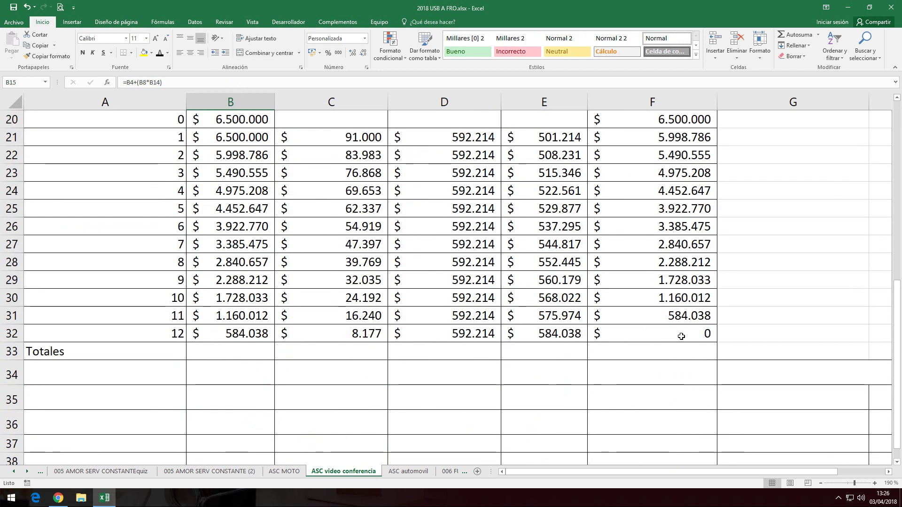
scroll(681, 336, up, 1)
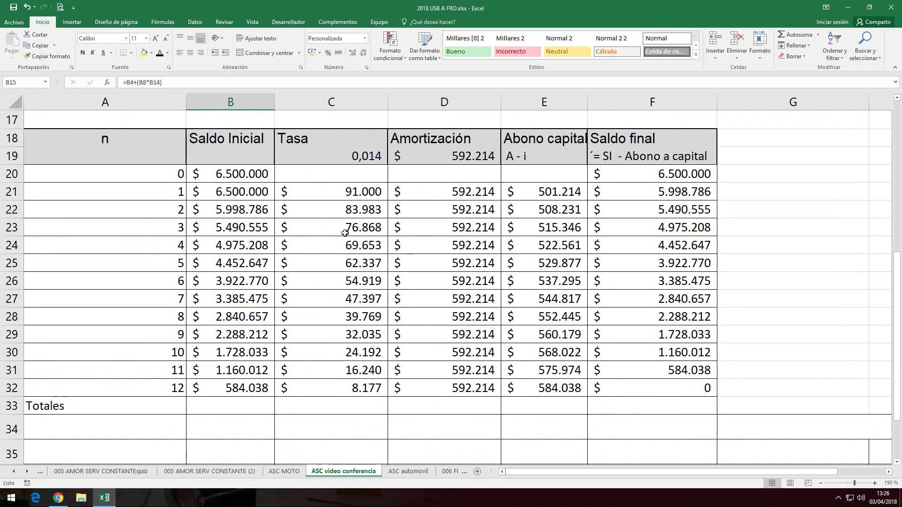
double_click(346, 247)
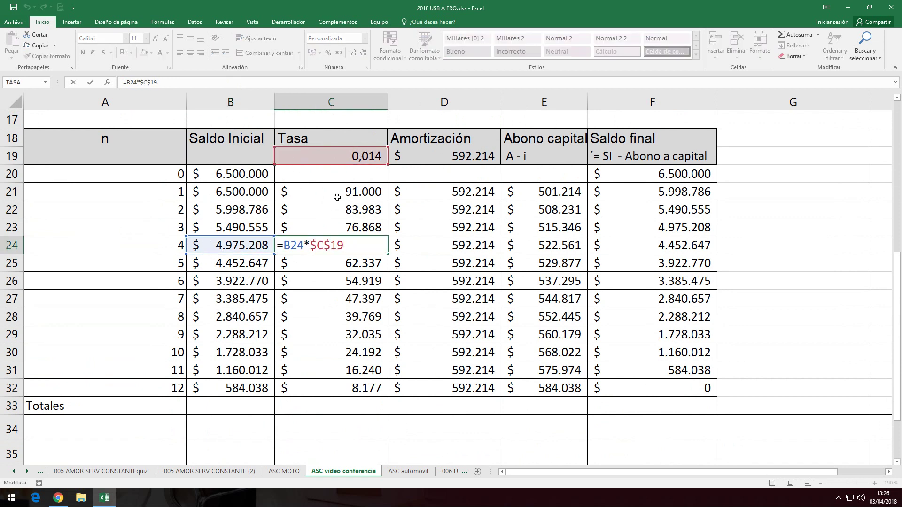
key(Return)
double_click(465, 317)
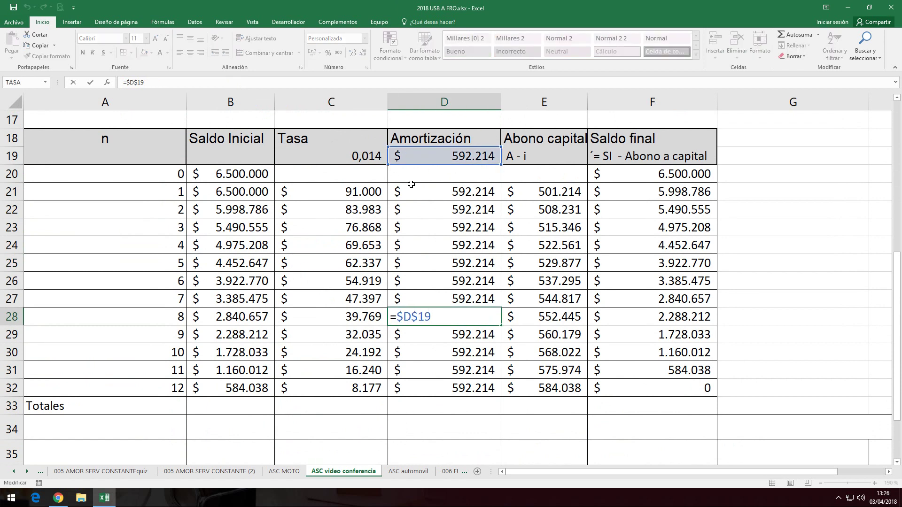
key(Return)
double_click(320, 377)
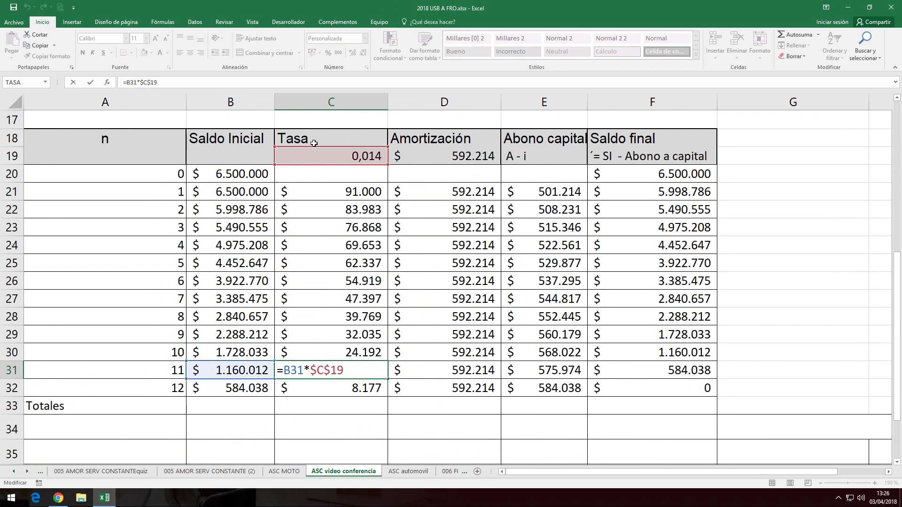
key(Return)
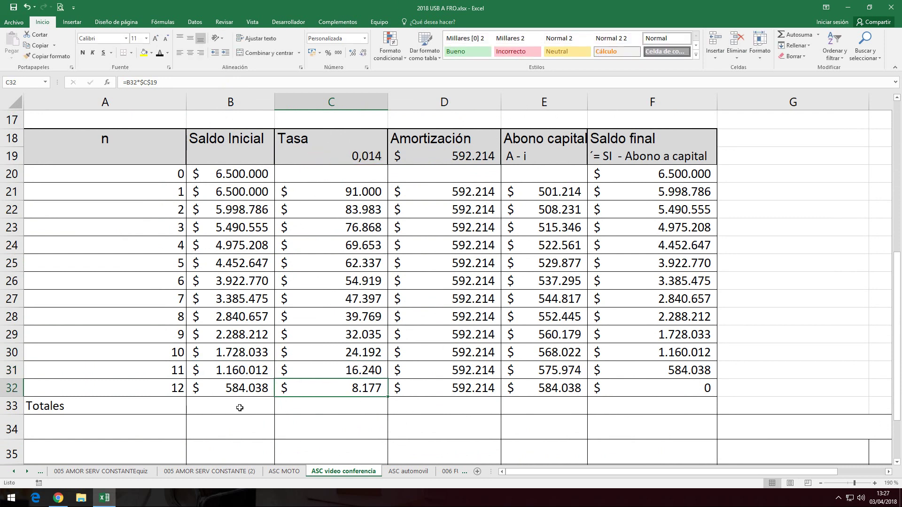
Reveal the Totales row values in B33:F33 by setting the font colour to automatic.
drag(239, 408, 658, 405)
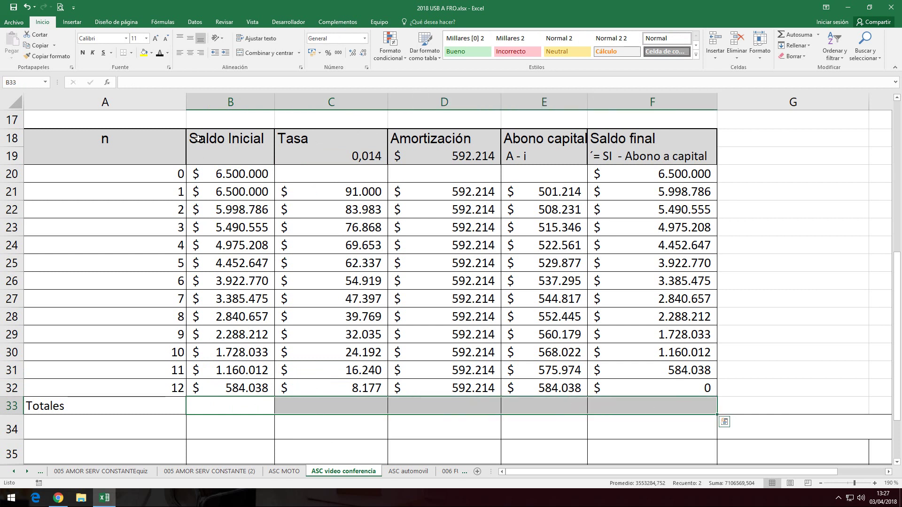
click(161, 53)
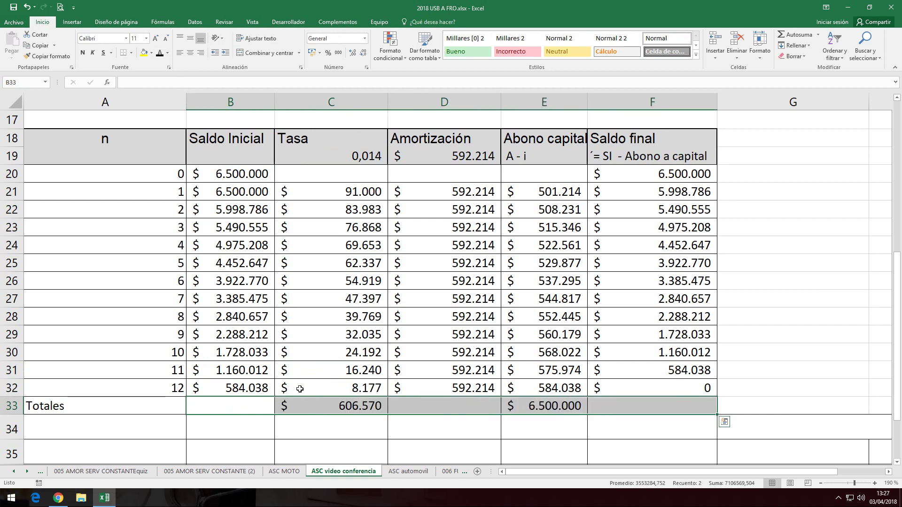
click(325, 443)
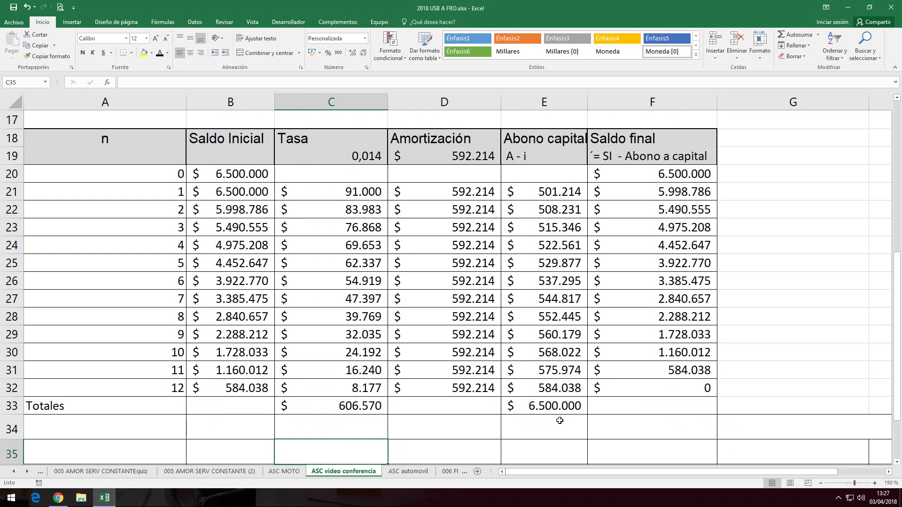
Reveal the hidden values below the Totales row in C34:F38 by applying the automatic font colour.
scroll(560, 419, down, 1)
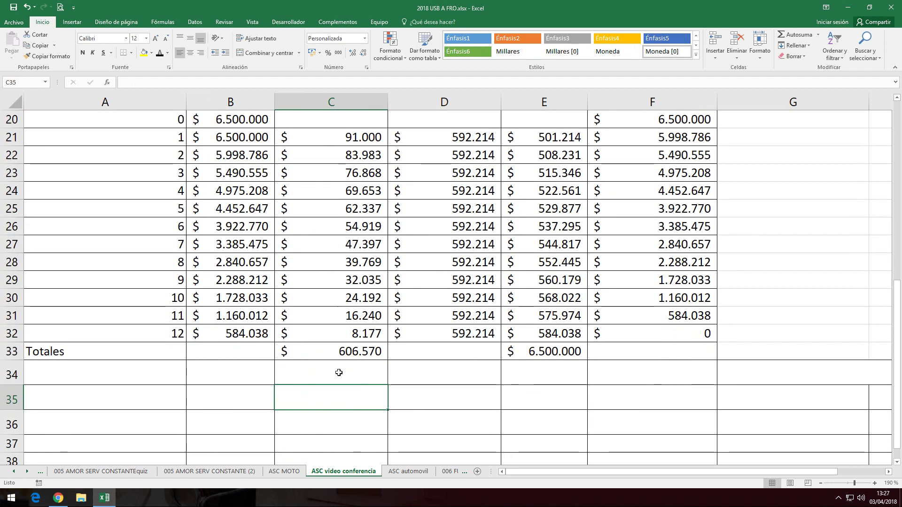
drag(339, 372, 690, 459)
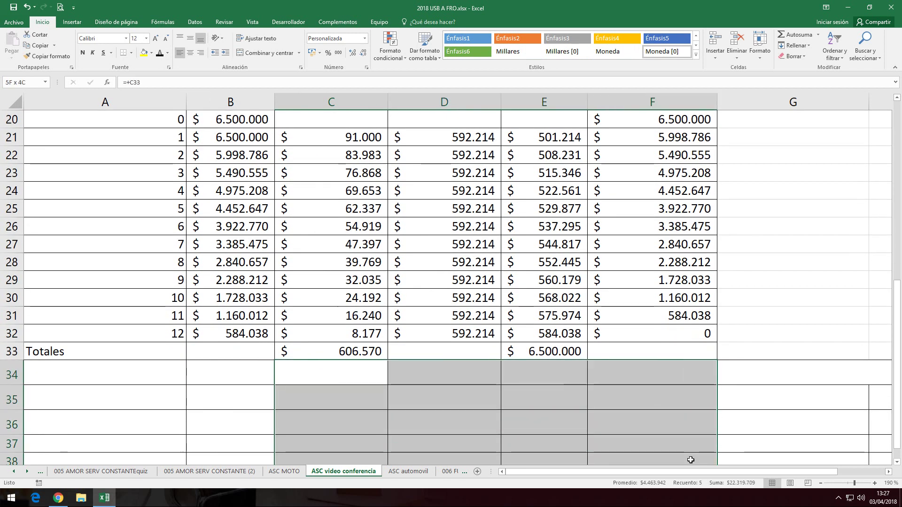
click(160, 53)
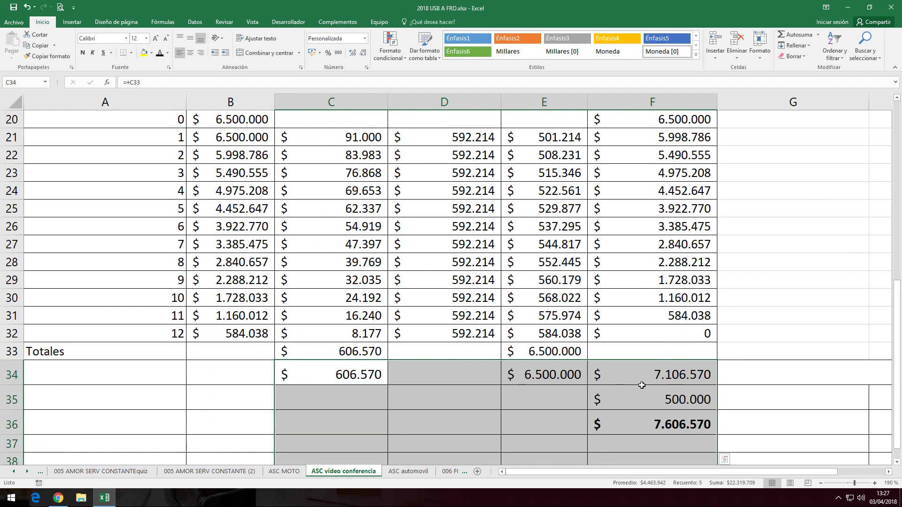
Check the formulas in C34, E34 and F34, and those in F35 and F36 beneath them.
click(365, 375)
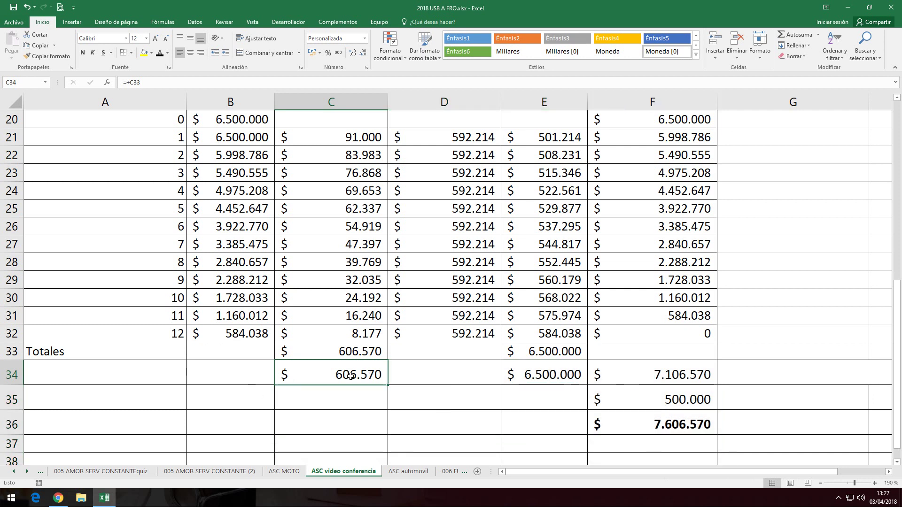
click(552, 374)
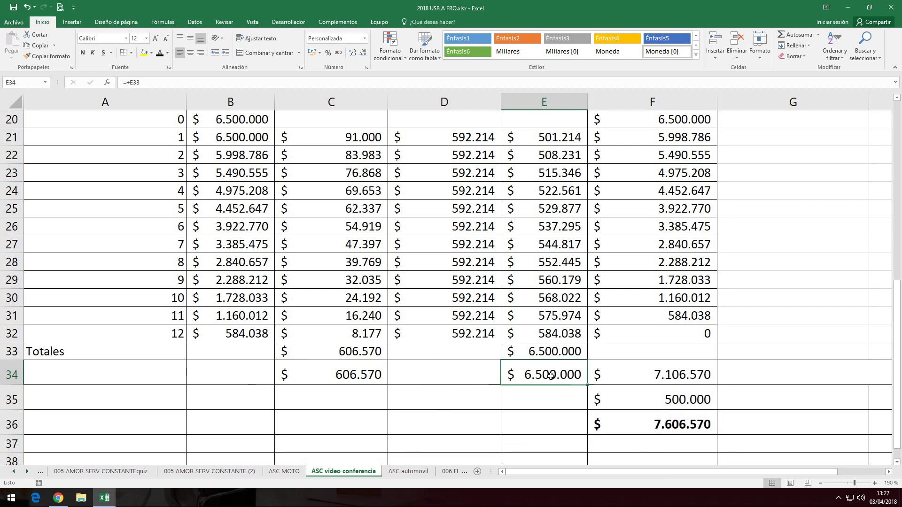
click(647, 376)
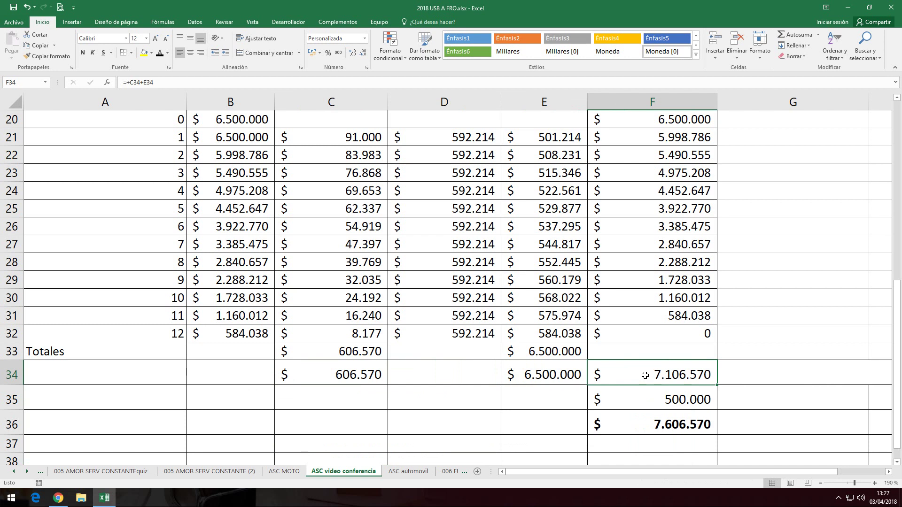
click(632, 398)
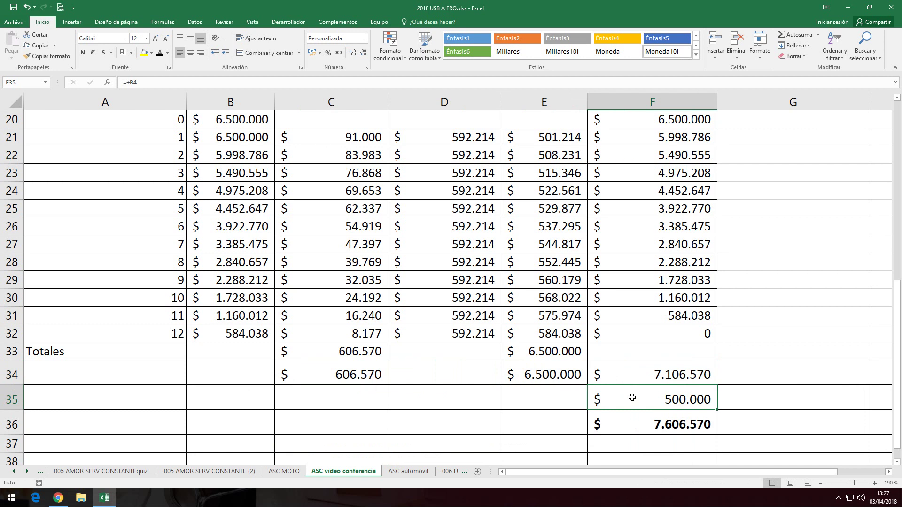
click(631, 426)
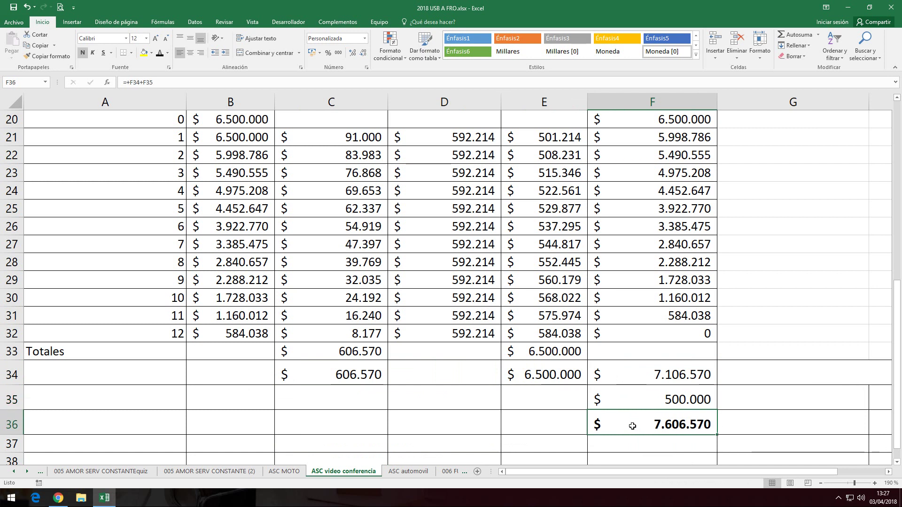